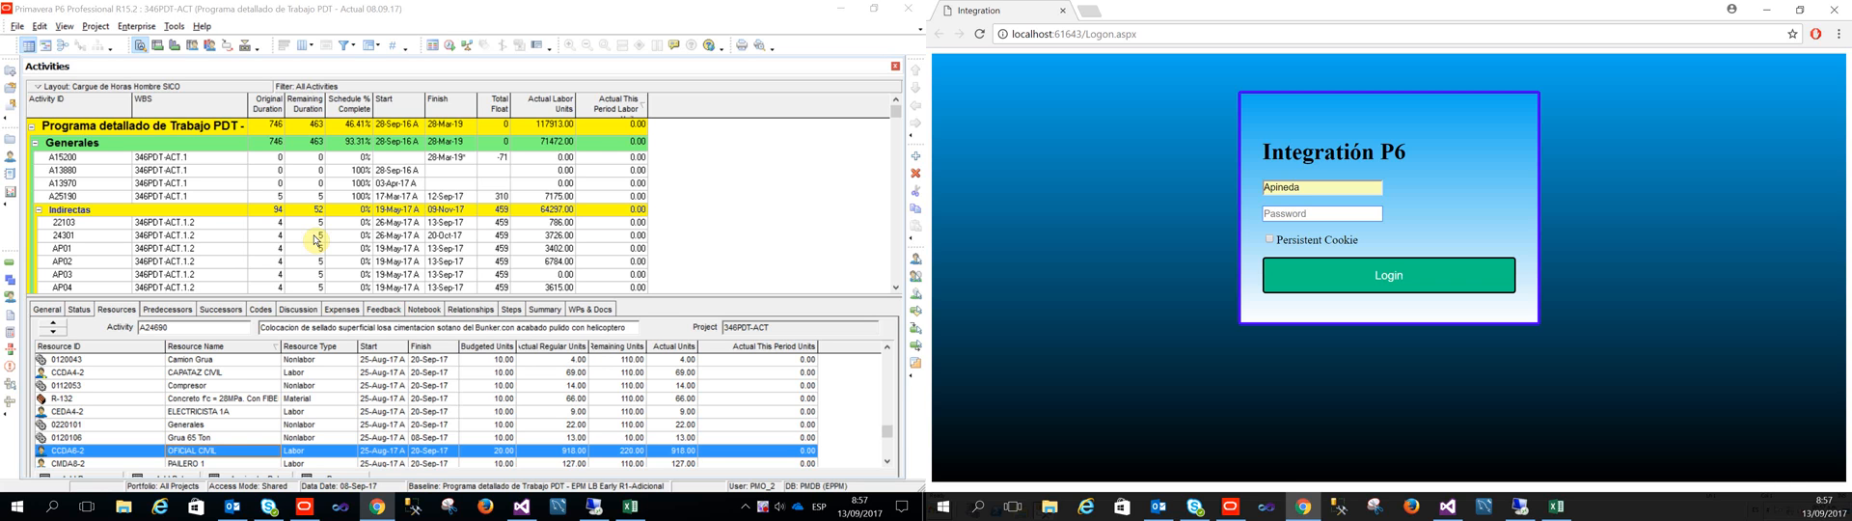
Step: Enter the account password and log in to the Integración P6 site
{"action": "type", "text": "••"}
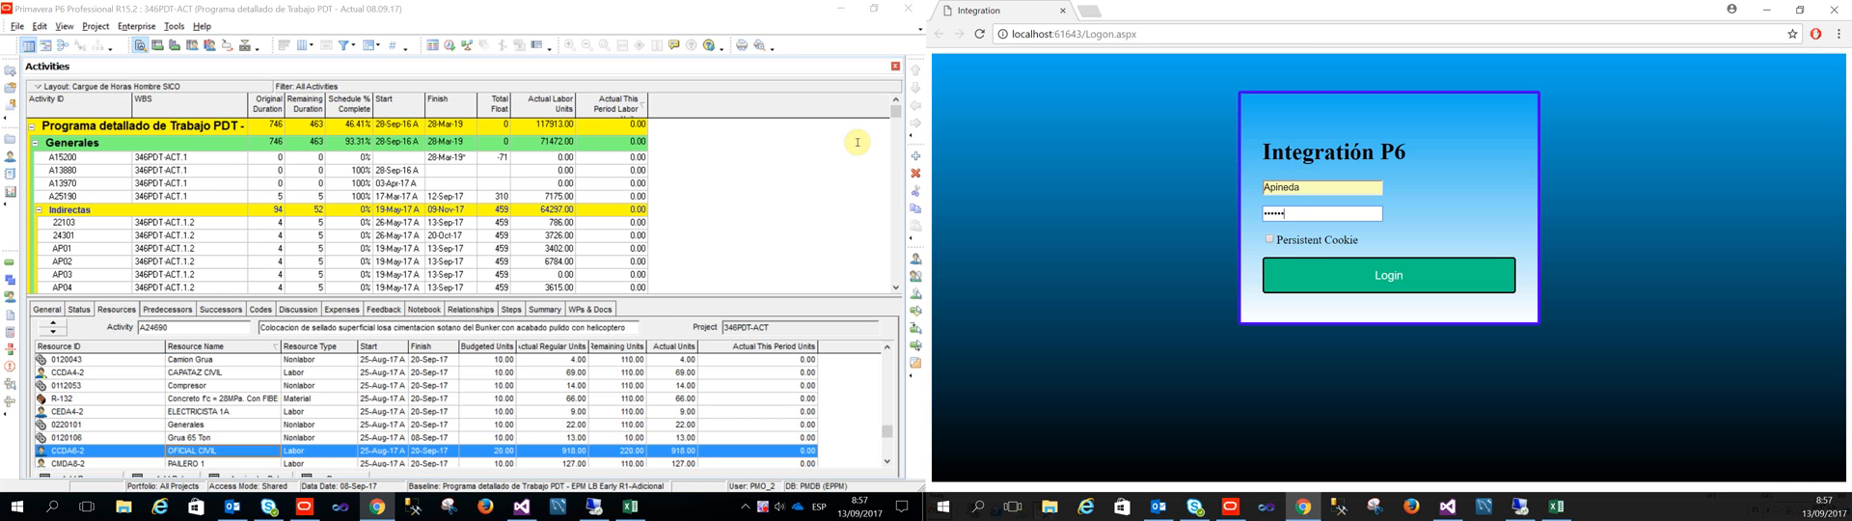
{"action": "left_click", "coordinate": [1395, 265]}
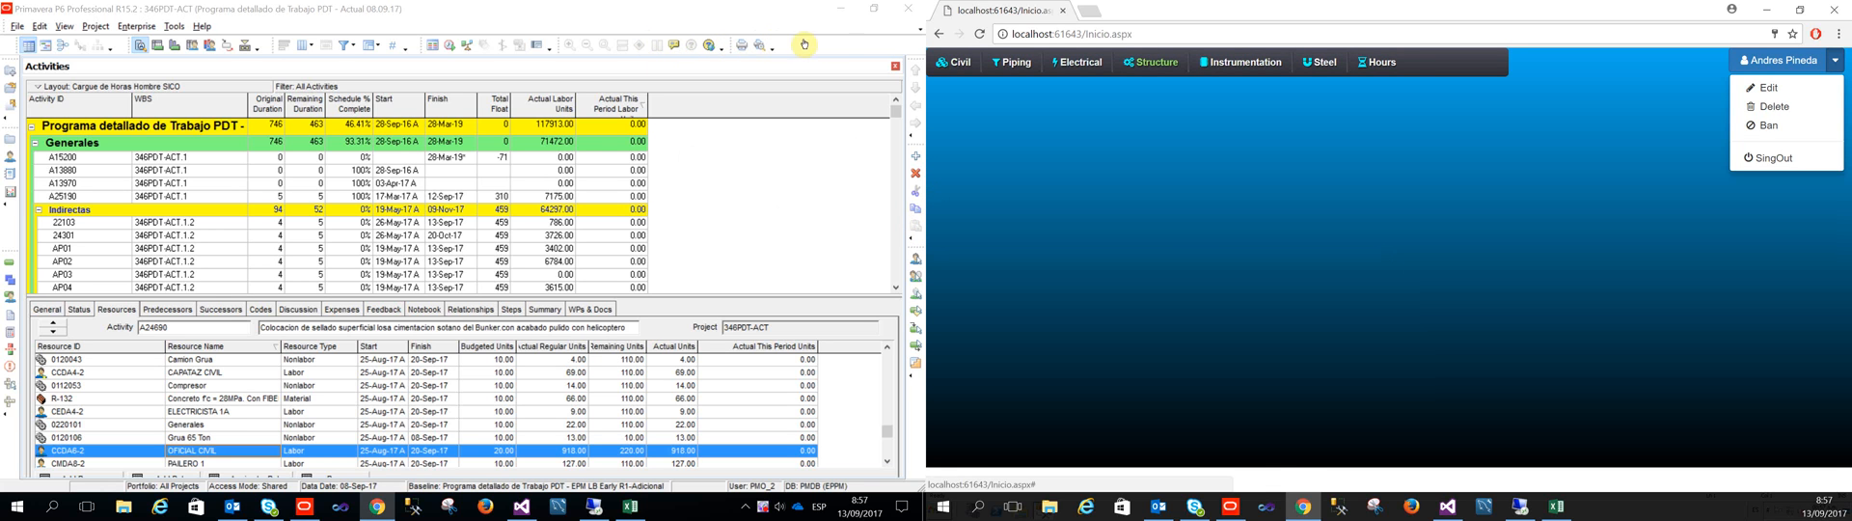
{"action": "mouse_move", "coordinate": [1377, 63]}
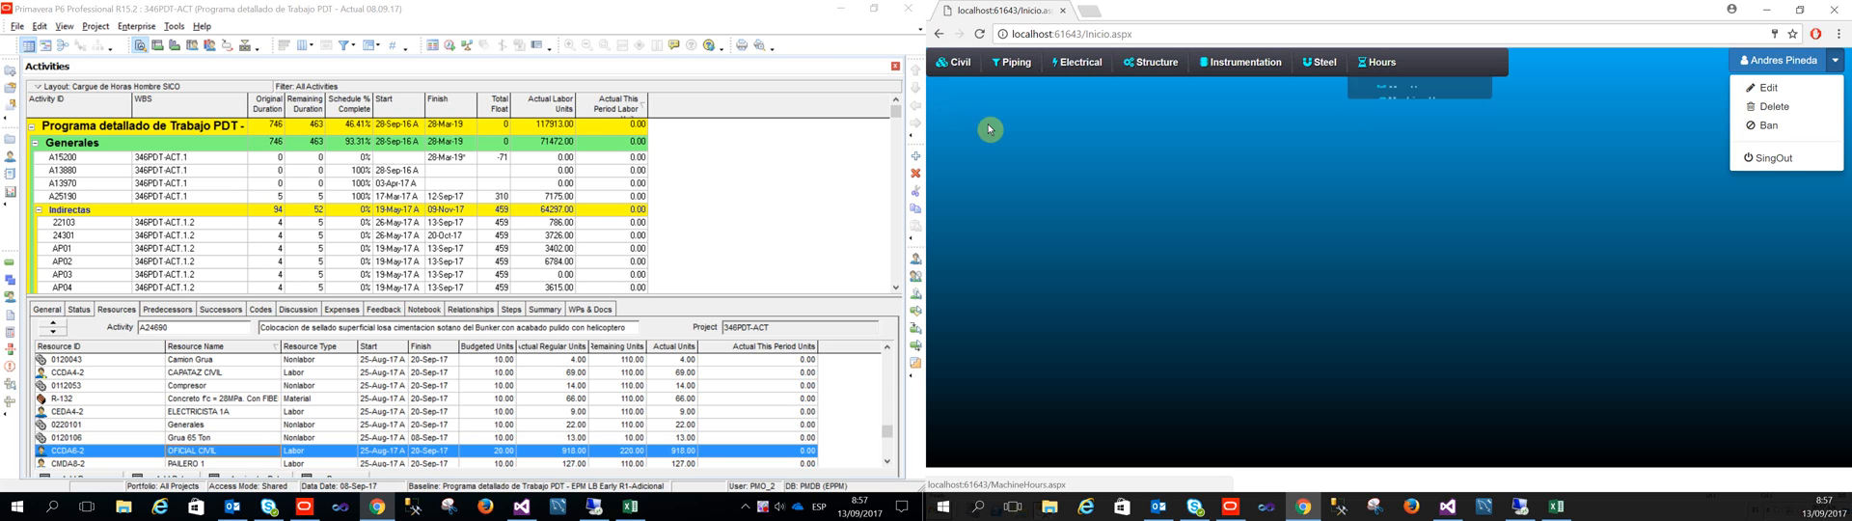
Step: Select the first four query result rows in the remote SQL Server Management Studio session and compare them with the web application's Hours page
{"action": "left_click", "coordinate": [1520, 505]}
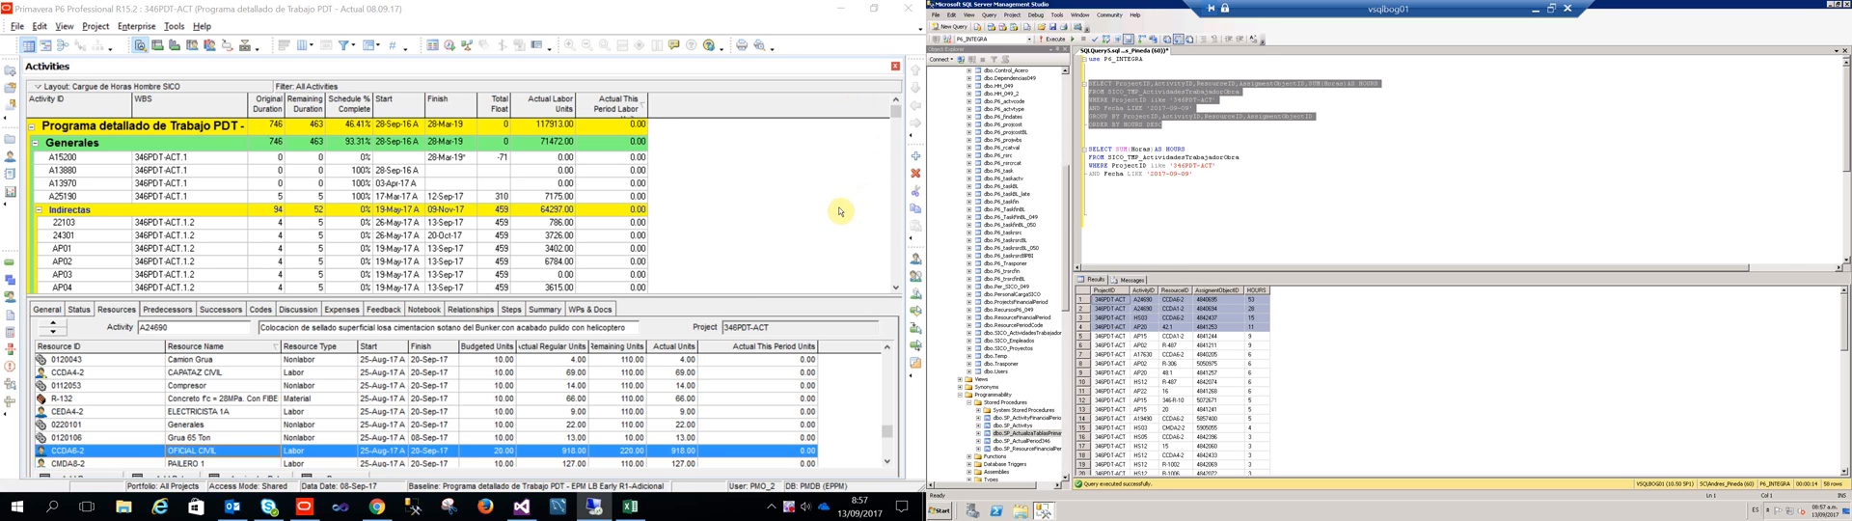
{"action": "left_click", "coordinate": [1181, 300]}
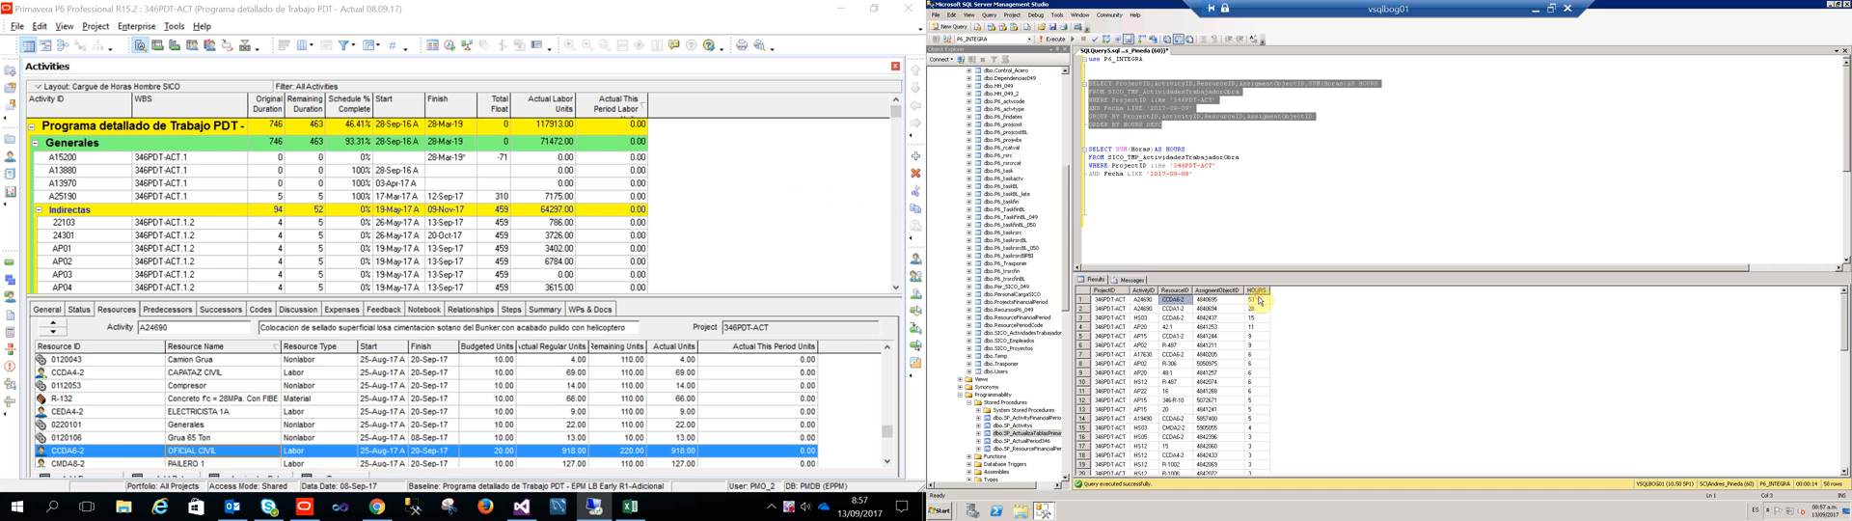
{"action": "left_click", "coordinate": [1117, 300]}
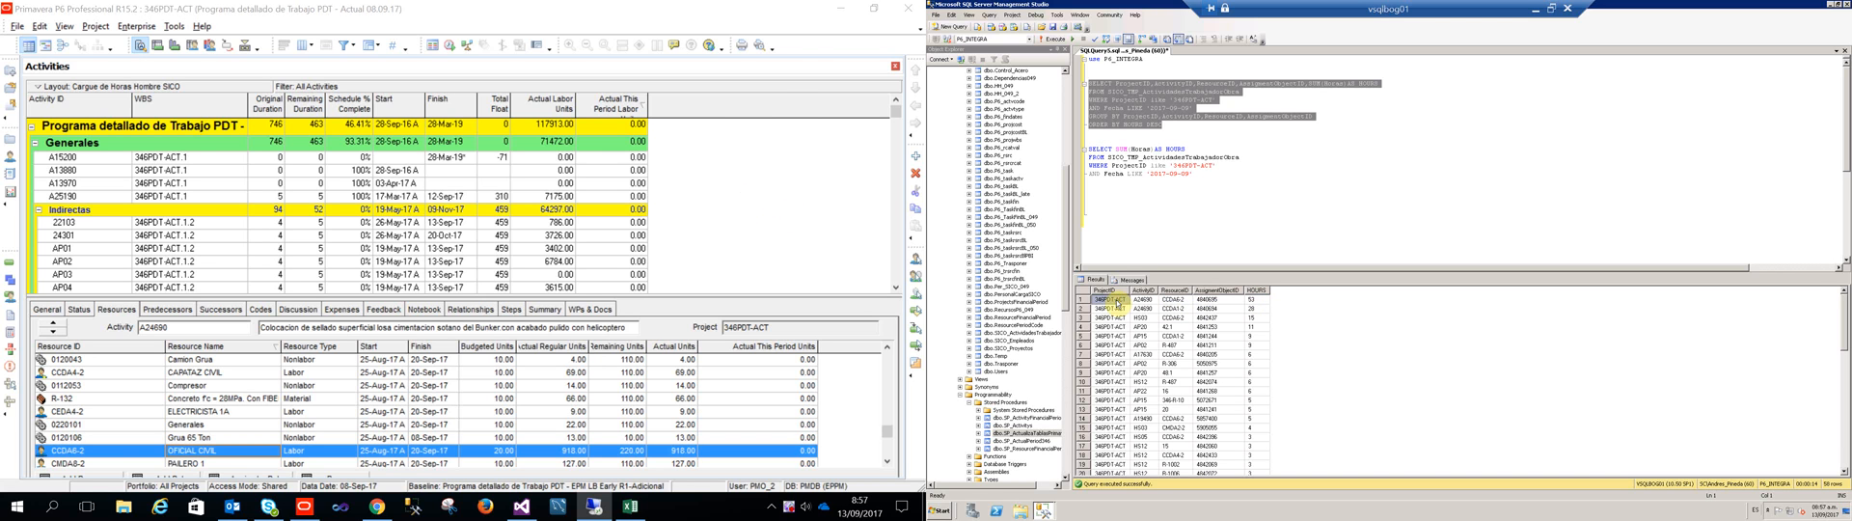
{"action": "key", "text": "shift+Right"}
{"action": "key", "text": "shift+Right"}
{"action": "key", "text": "shift+Right"}
{"action": "key", "text": "shift+Right"}
{"action": "key", "text": "shift+Down"}
{"action": "key", "text": "shift+Down"}
{"action": "key", "text": "shift+Down"}
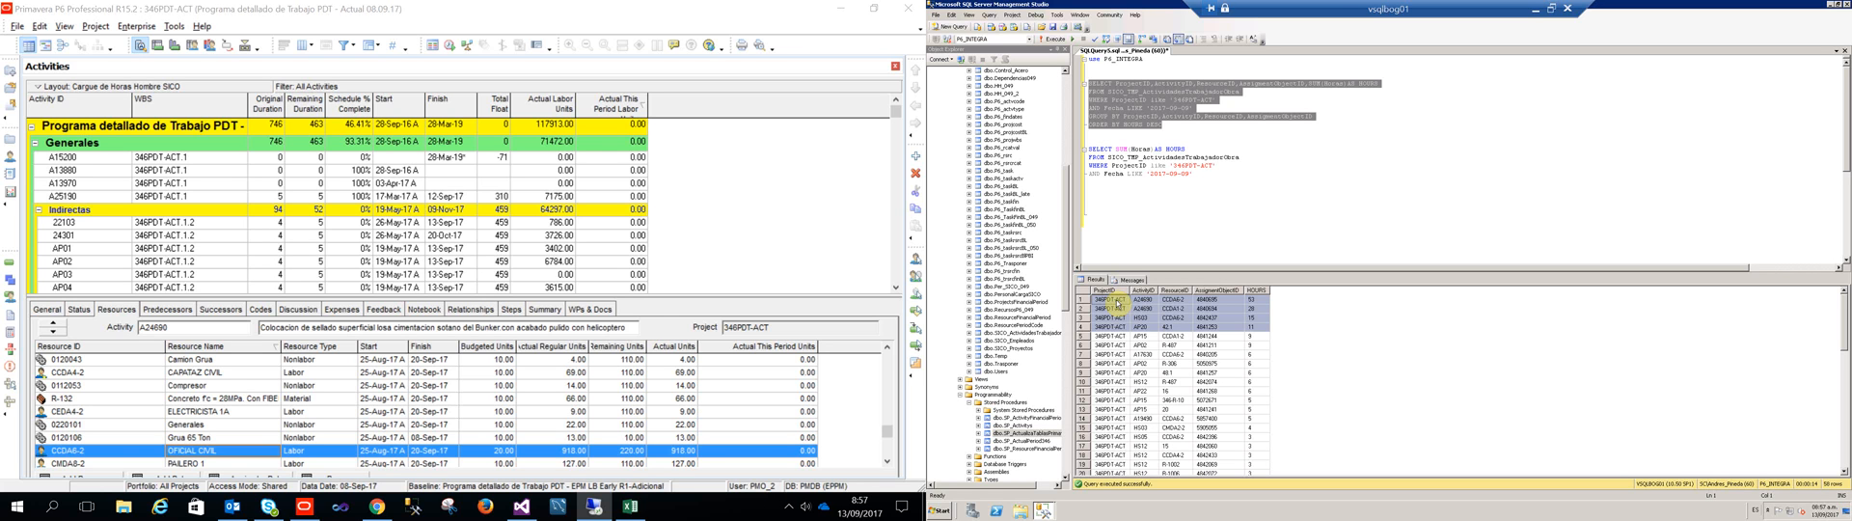
{"action": "left_click", "coordinate": [375, 504]}
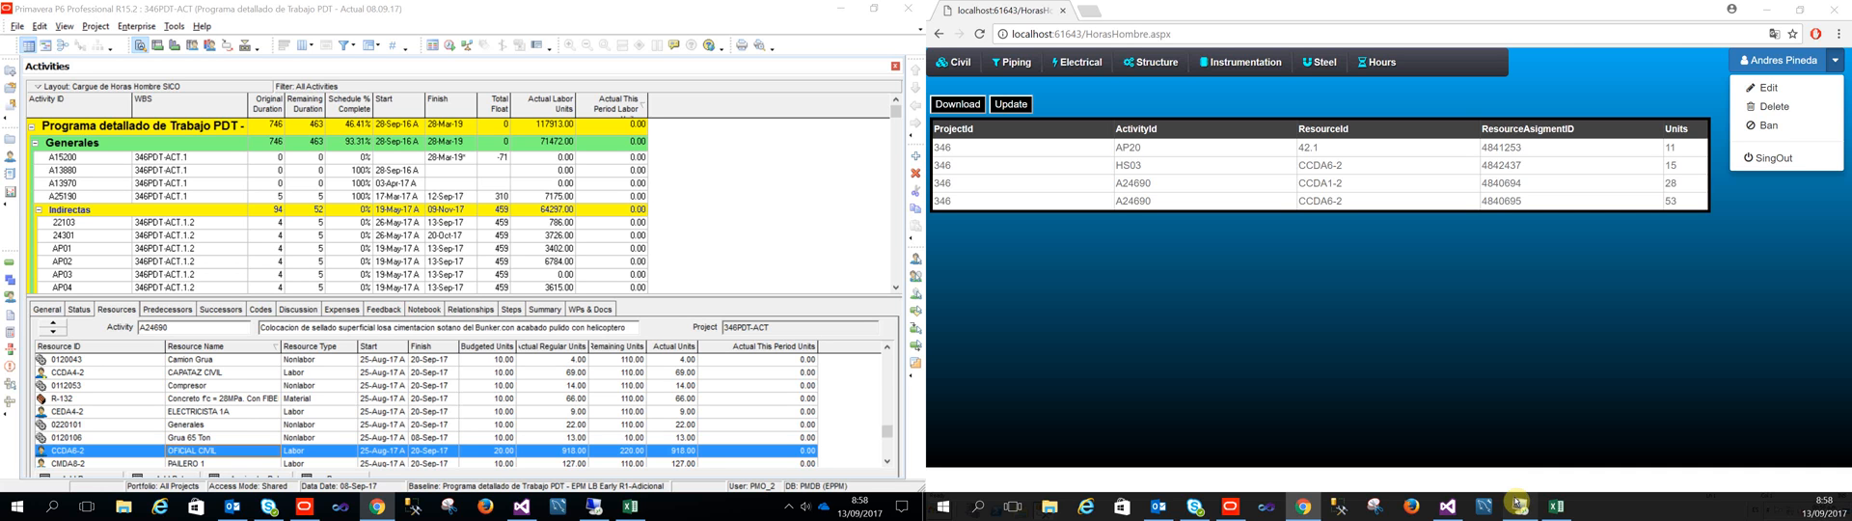
Step: Return to SQL Server Management Studio and execute only the second query, which sums Horas AS HOURS for project 346PDT-ACT
{"action": "left_click", "coordinate": [1516, 501]}
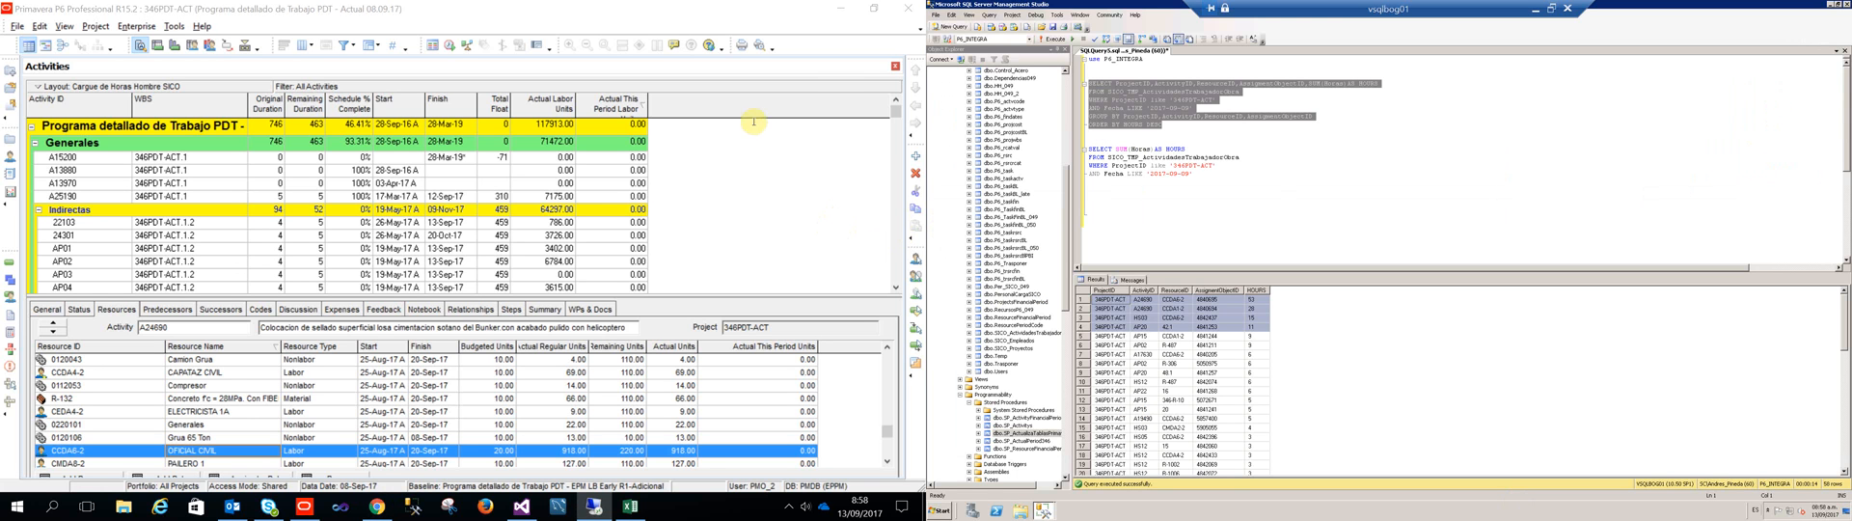
{"action": "left_click", "coordinate": [1108, 142]}
{"action": "key", "text": "shift+Down"}
{"action": "key", "text": "shift+Down"}
{"action": "key", "text": "shift+Down"}
{"action": "key", "text": "shift+Down"}
{"action": "key", "text": "shift+Down"}
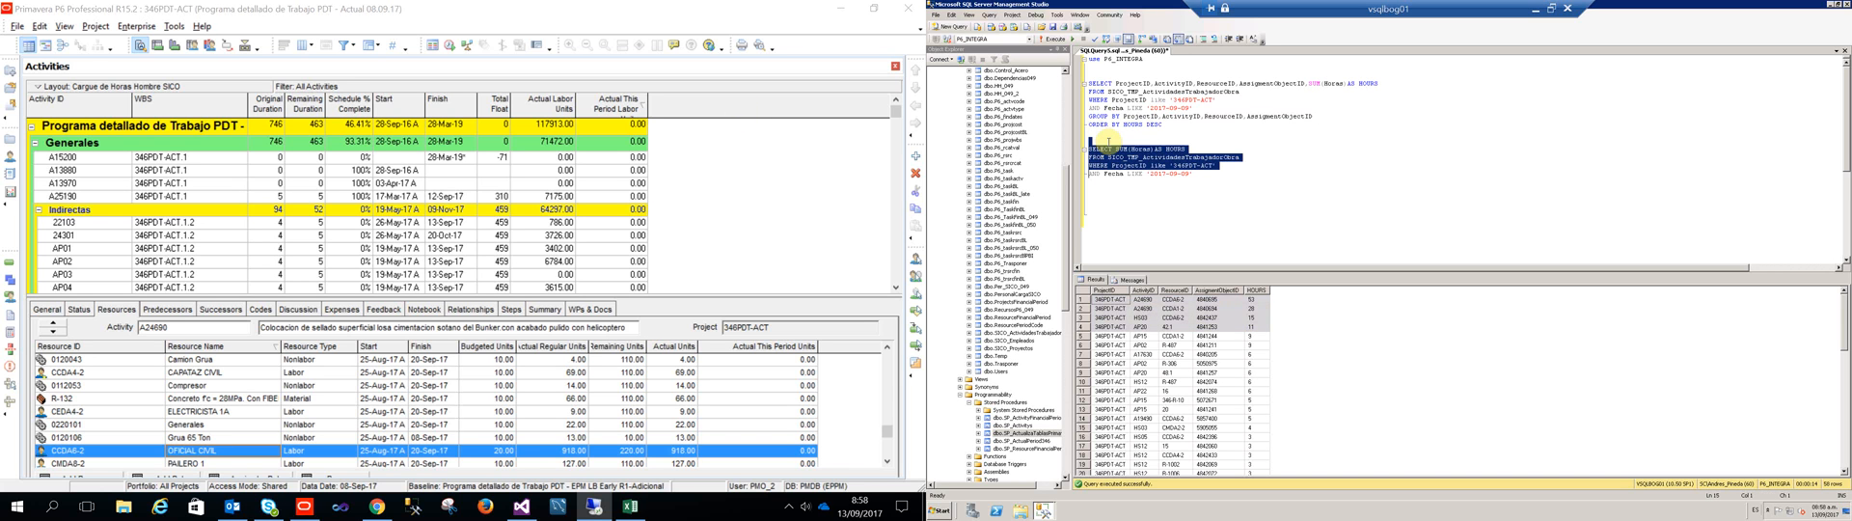
{"action": "key", "text": "F5"}
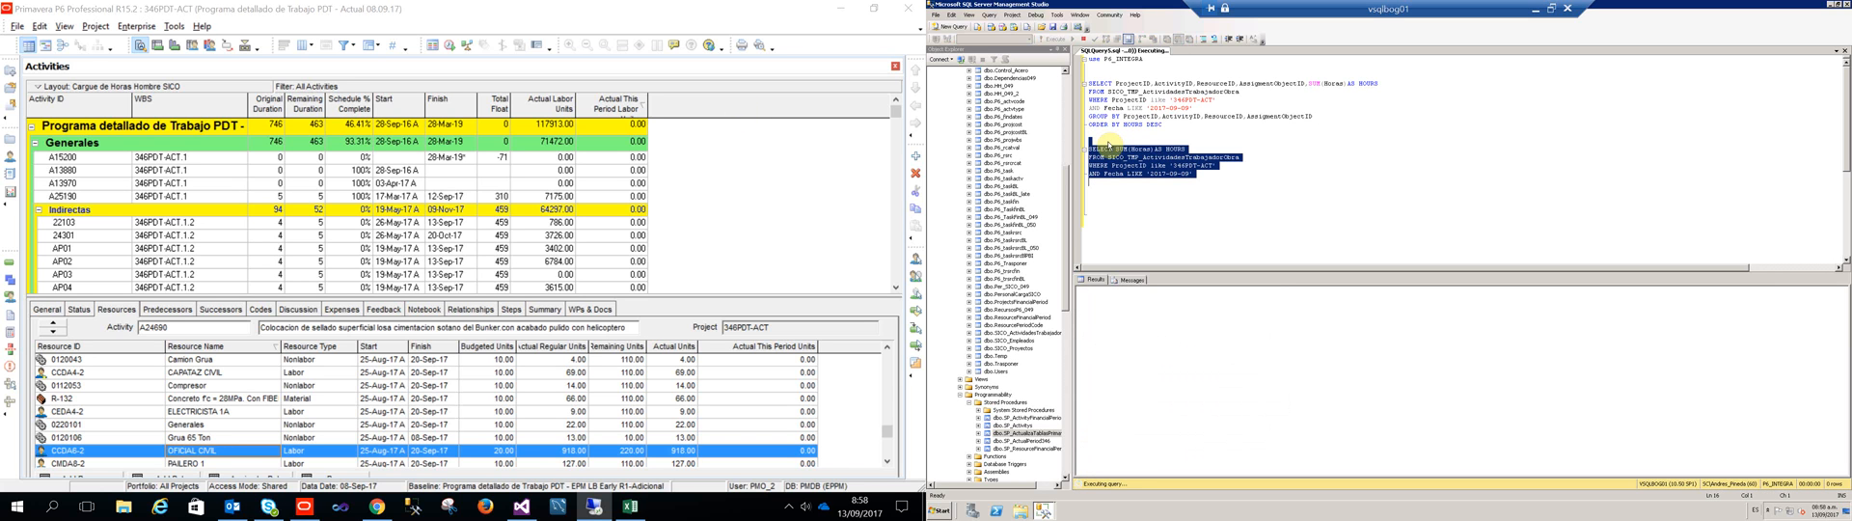
{"action": "left_click", "coordinate": [740, 202]}
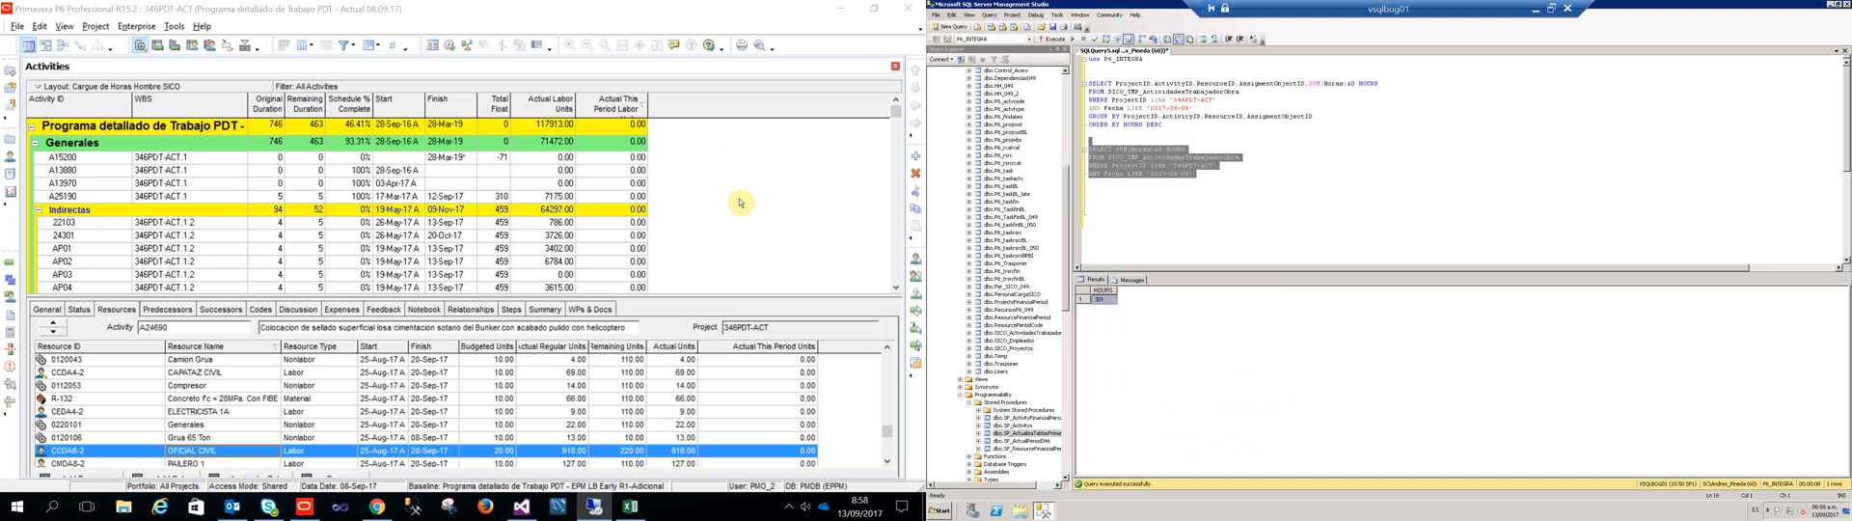
Step: Highlight the SUM(Horas) AS HOURS expression in the second query and select its result value
{"action": "left_click", "coordinate": [1198, 202]}
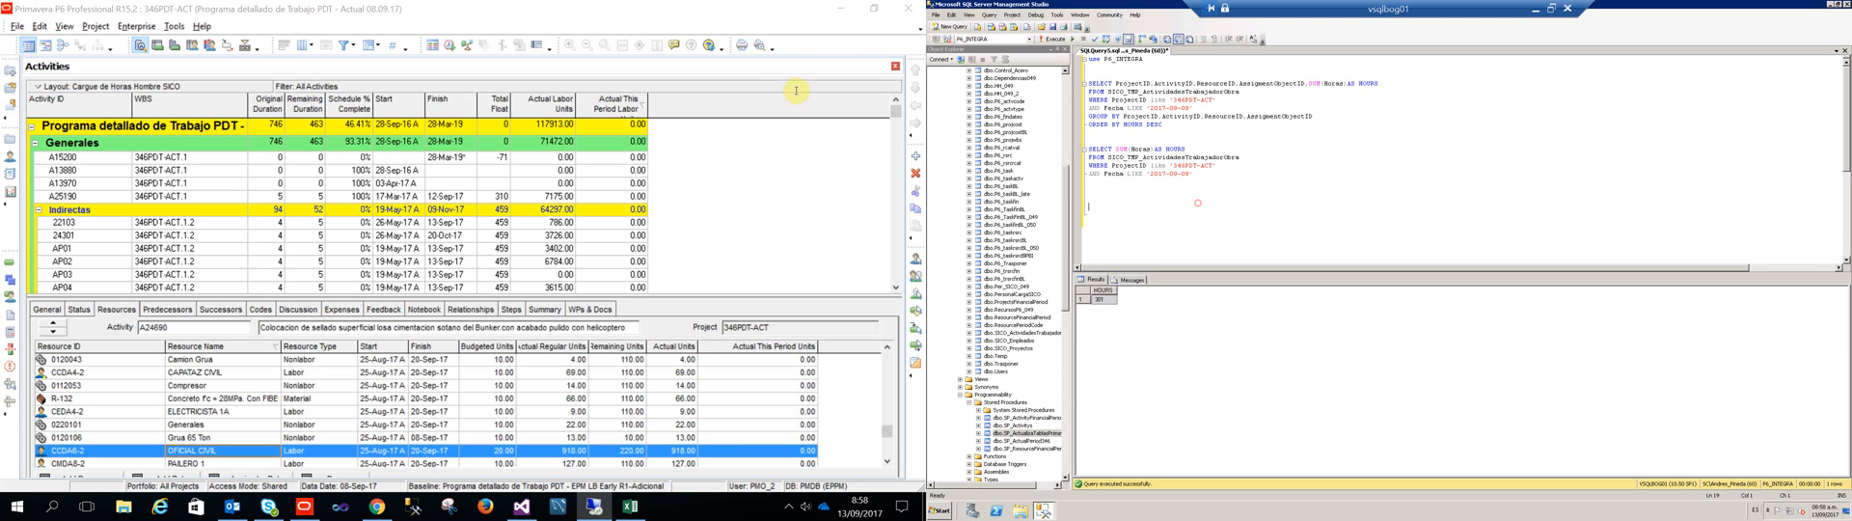
{"action": "left_click_drag", "start_coordinate": [1186, 148], "coordinate": [1123, 150]}
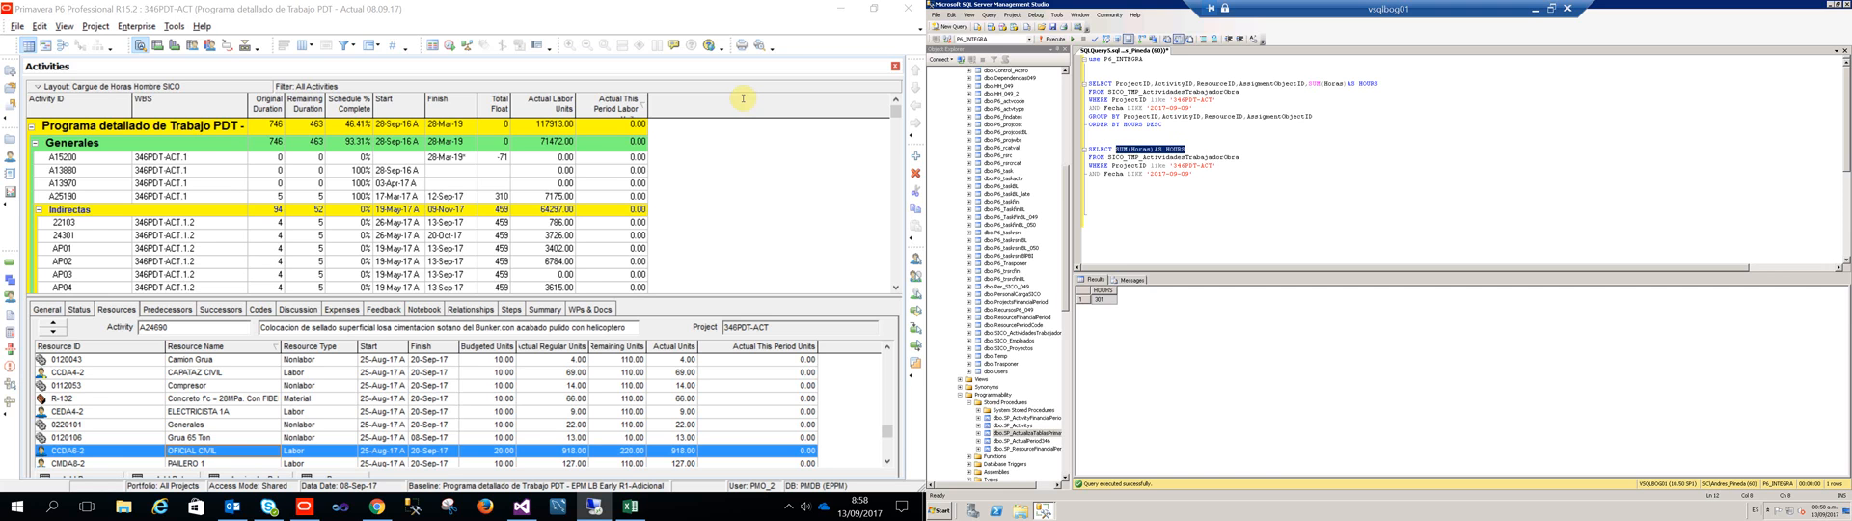
{"action": "left_click", "coordinate": [1110, 302]}
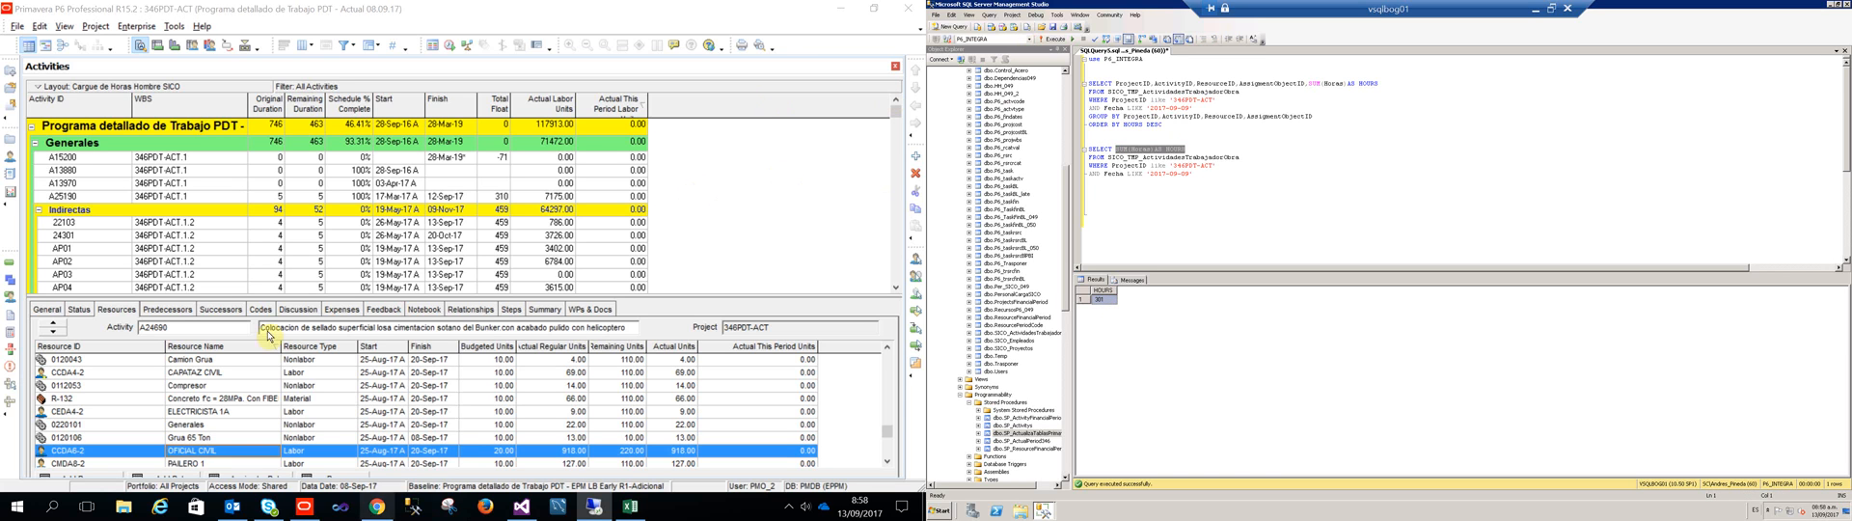
Step: Switch through the Hours page to Primavera P6, refresh the schedule data and find activity A24690
{"action": "left_click", "coordinate": [374, 505]}
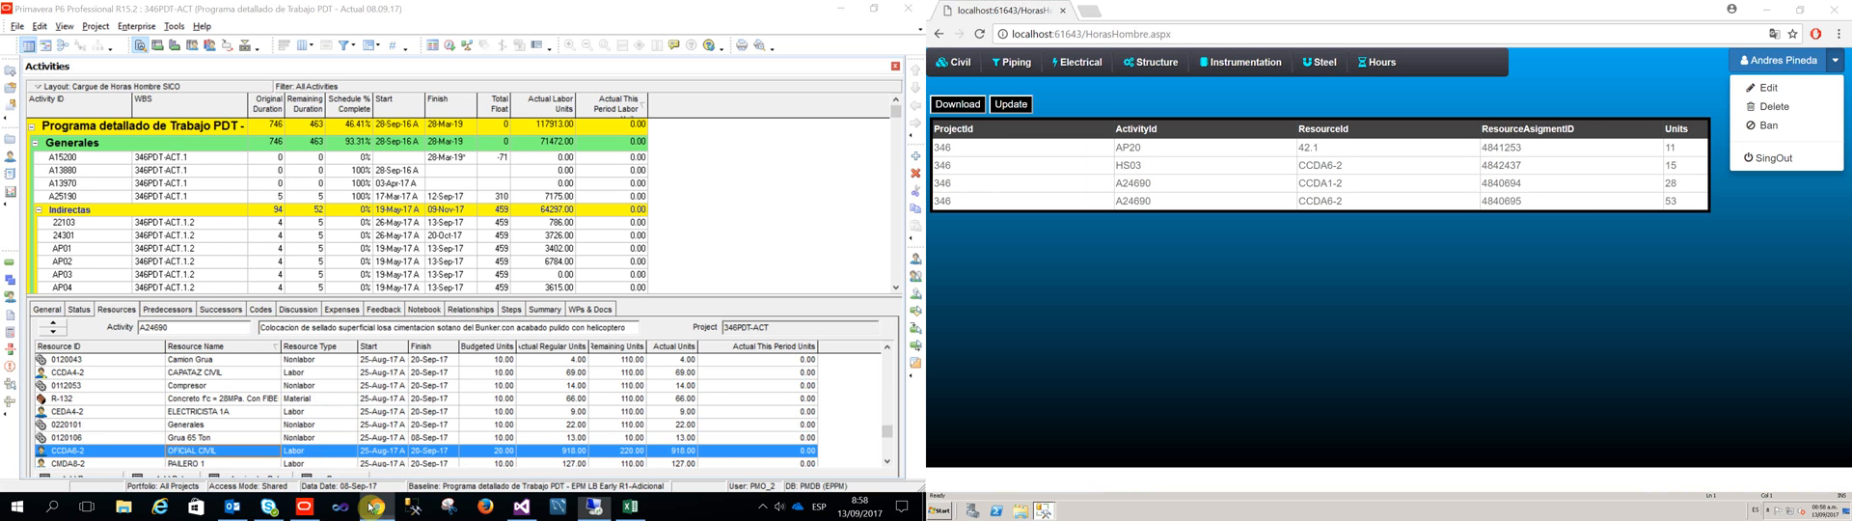
{"action": "left_click", "coordinate": [598, 69]}
{"action": "key", "text": "F5"}
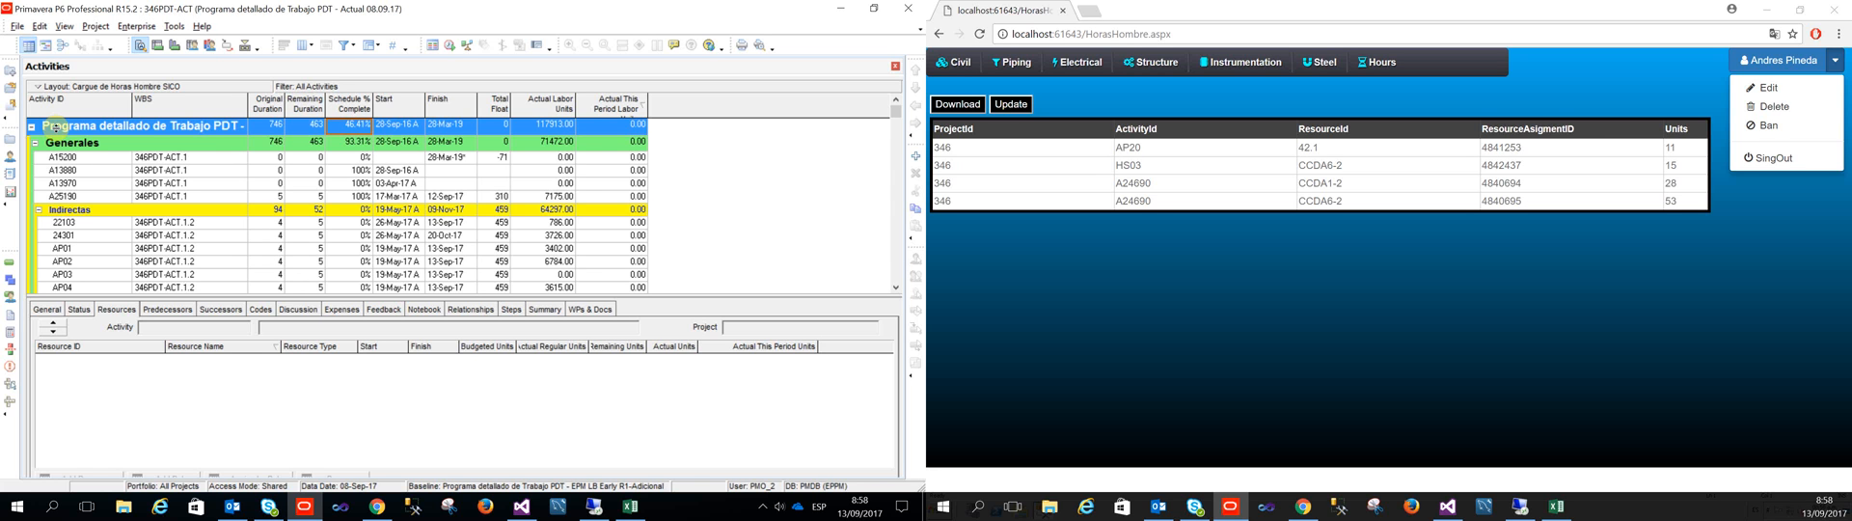
{"action": "left_click", "coordinate": [73, 184]}
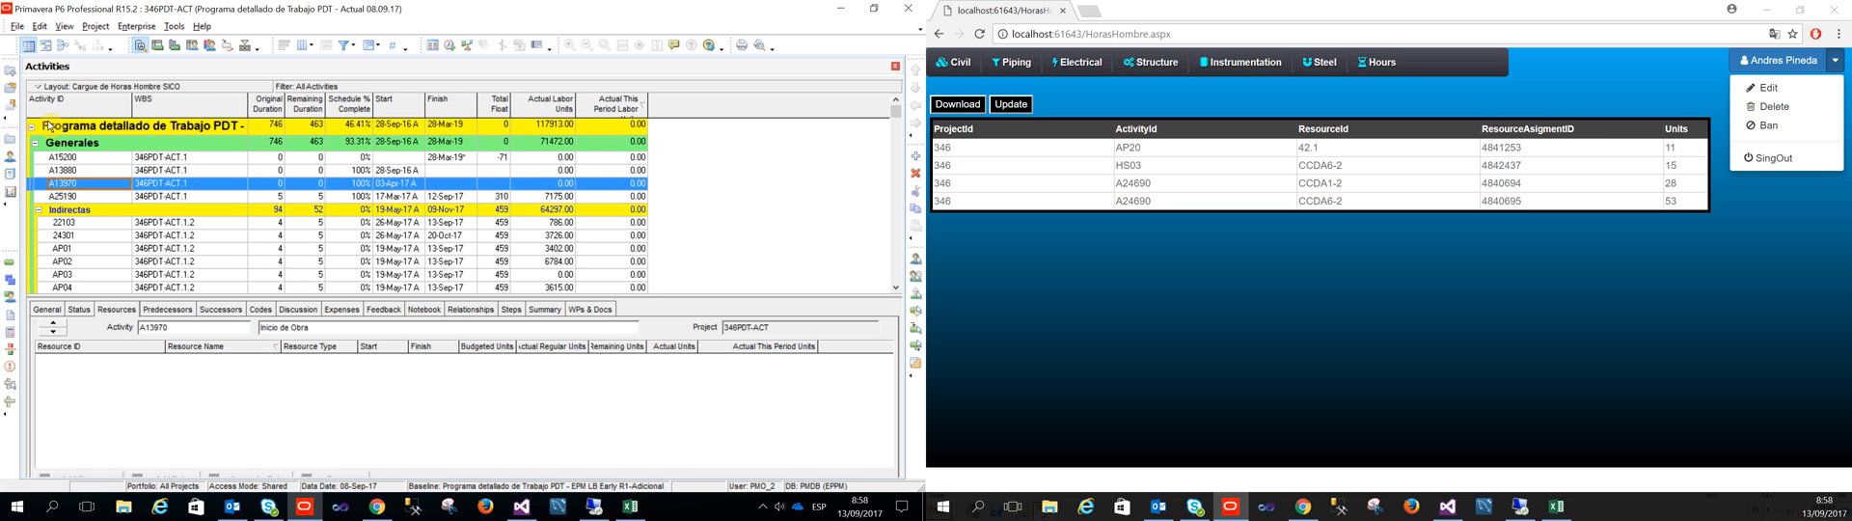
{"action": "key", "text": "ctrl+f"}
{"action": "key", "text": "Return"}
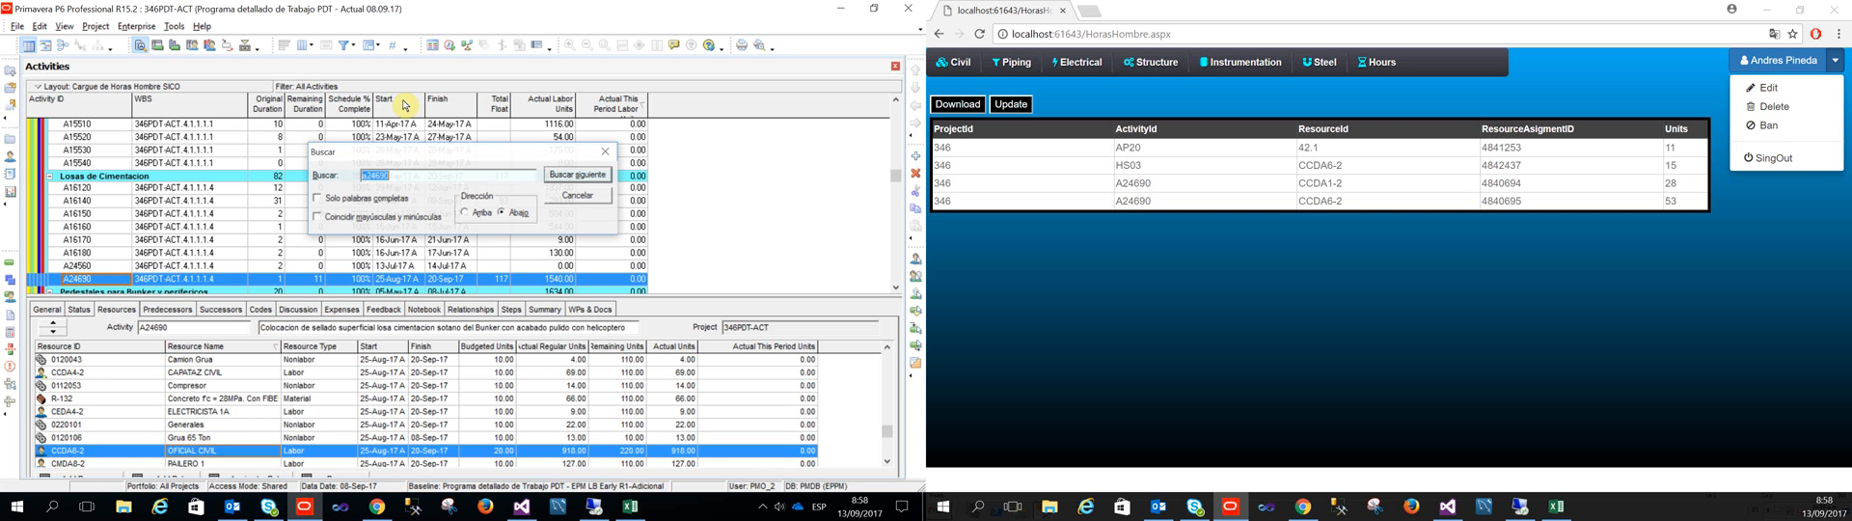
Step: Sort the activity's resources by resource type and select the CCDA1-2 and CCDA6-2 assignments
{"action": "left_click", "coordinate": [329, 346]}
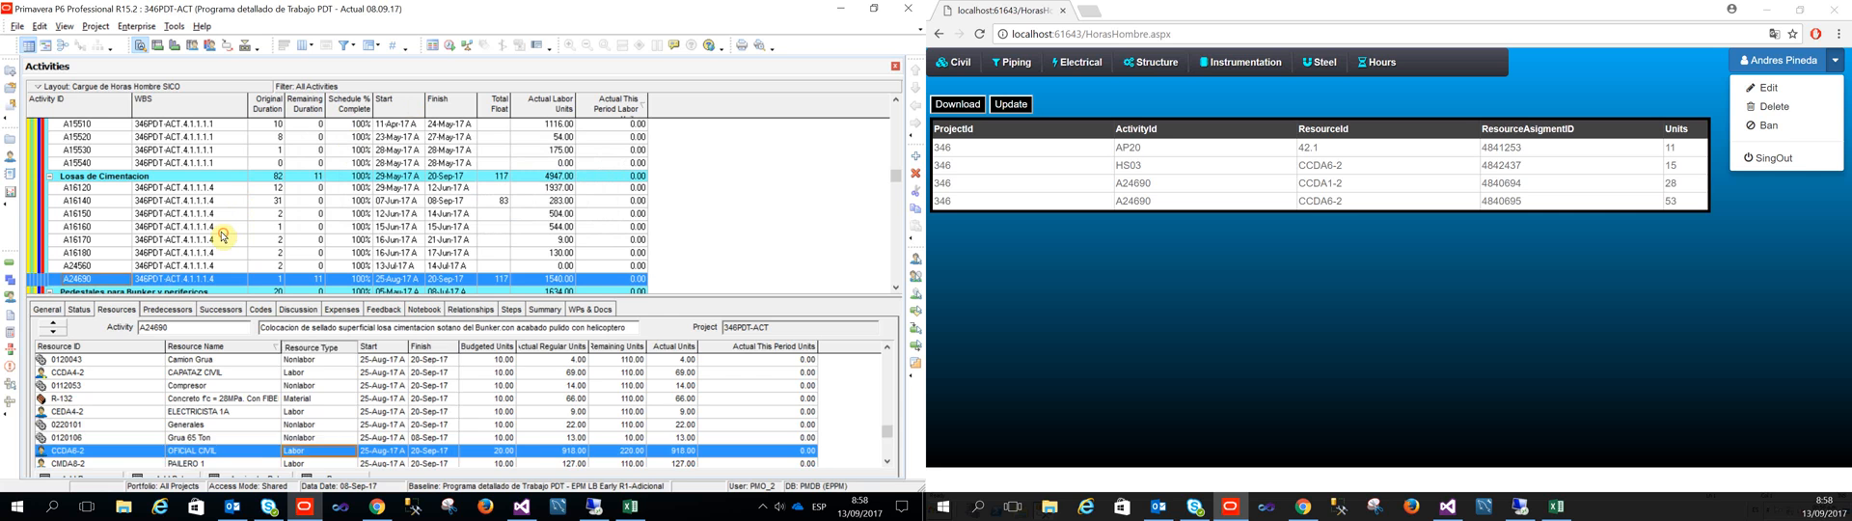
{"action": "left_click", "coordinate": [887, 346]}
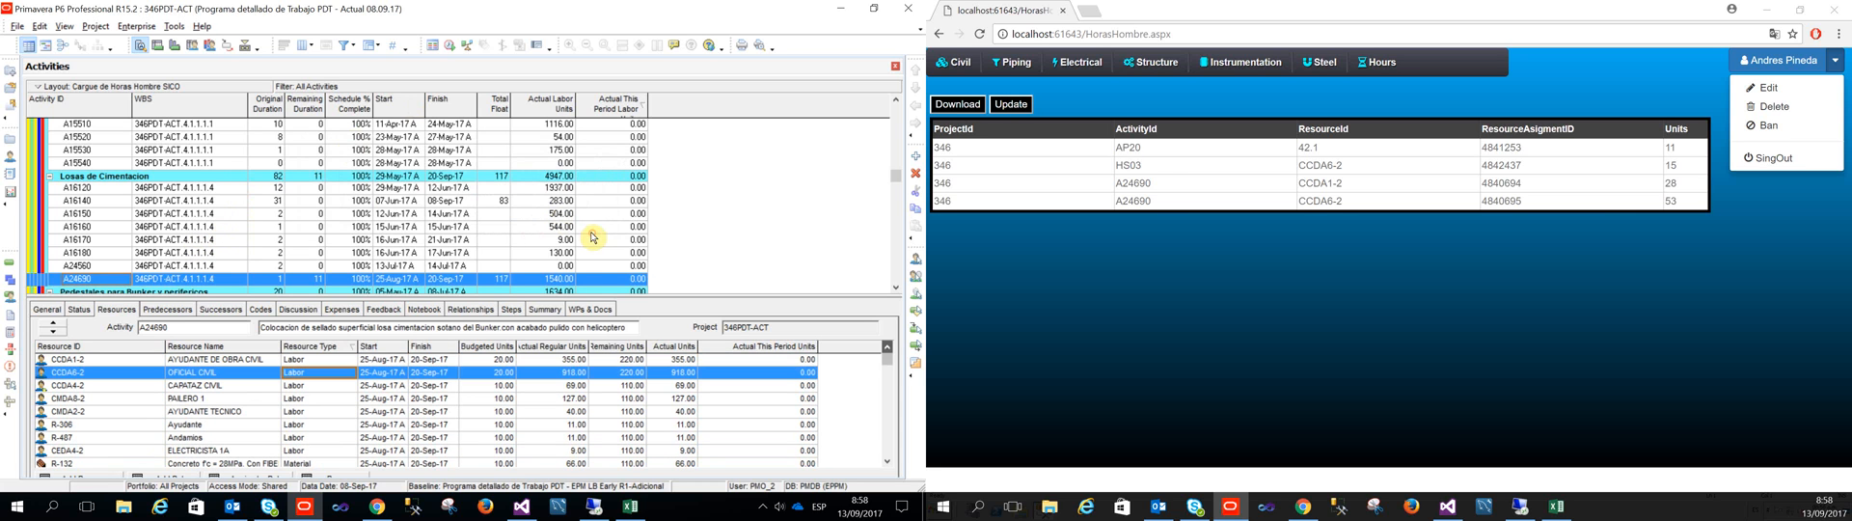
{"action": "key", "text": "Up"}
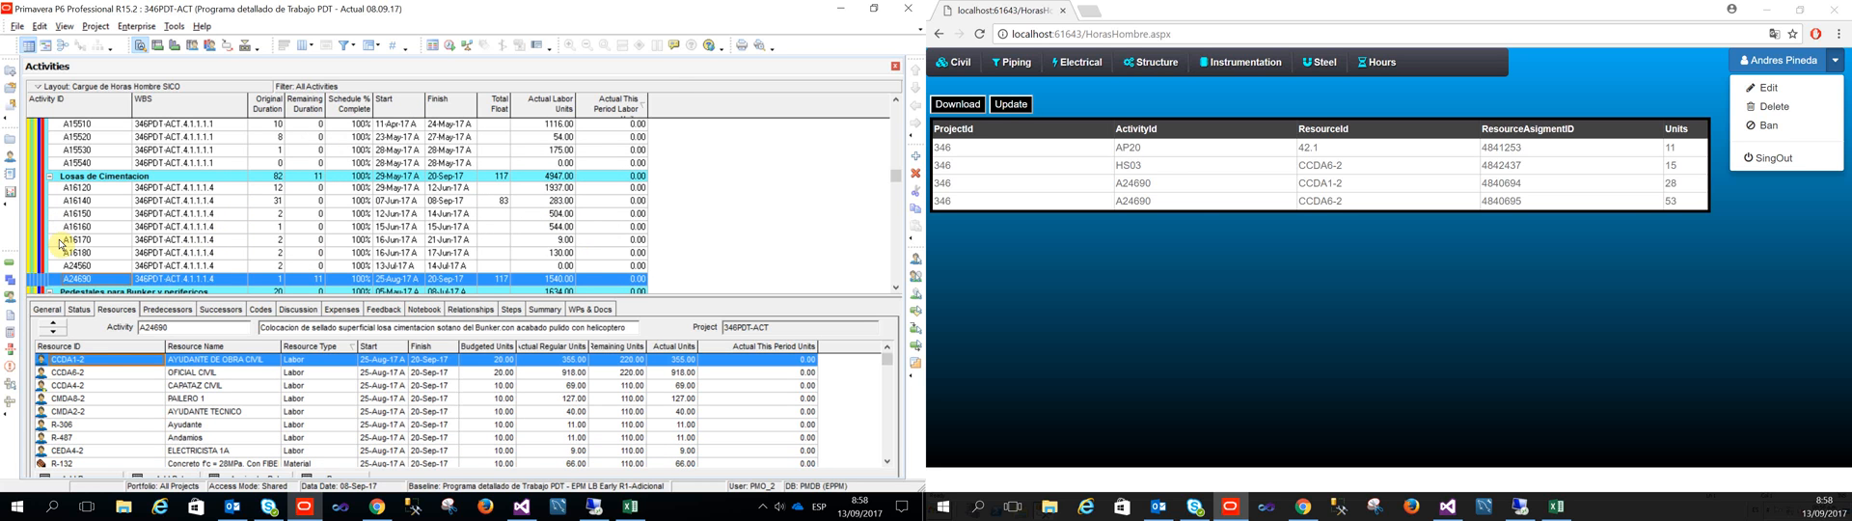
{"action": "key", "text": "shift+Down"}
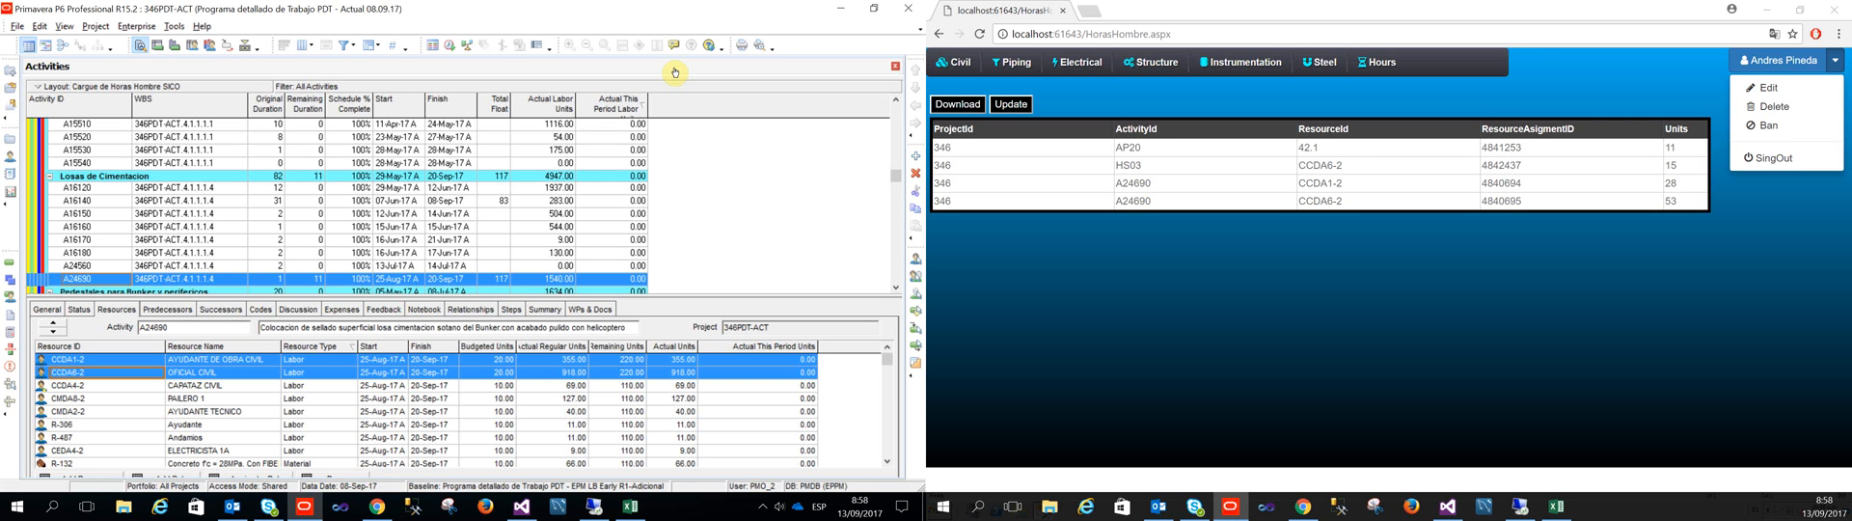
Step: Run the update of the listed units from the Hours page and refresh the Primavera P6 schedule data
{"action": "left_click", "coordinate": [1010, 104]}
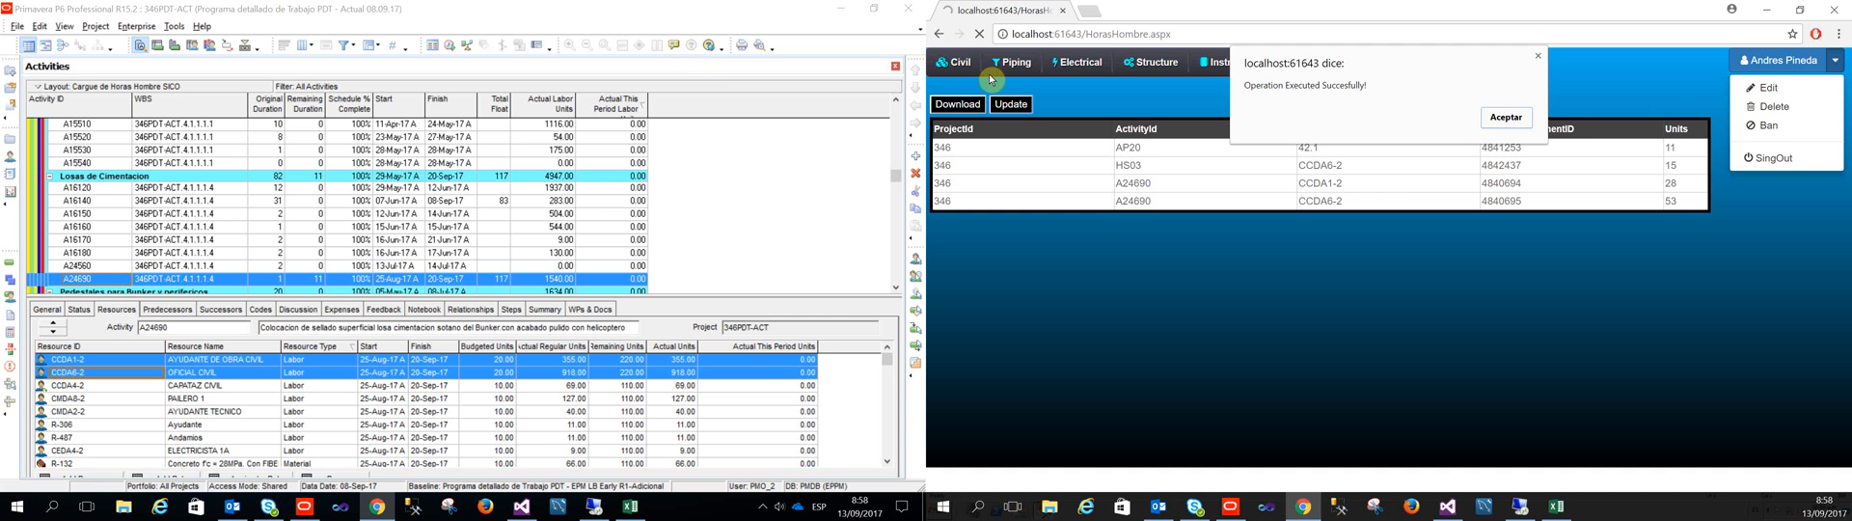
{"action": "left_click", "coordinate": [1490, 117]}
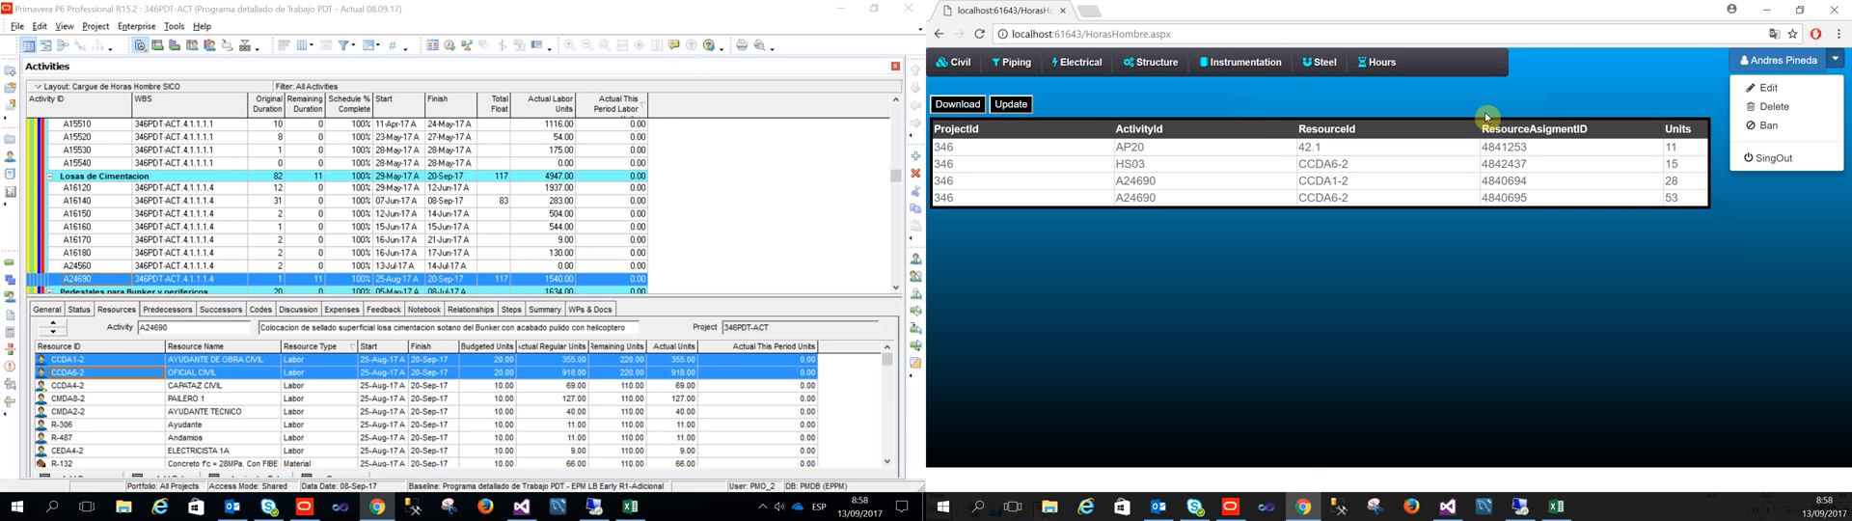
{"action": "left_click", "coordinate": [473, 9]}
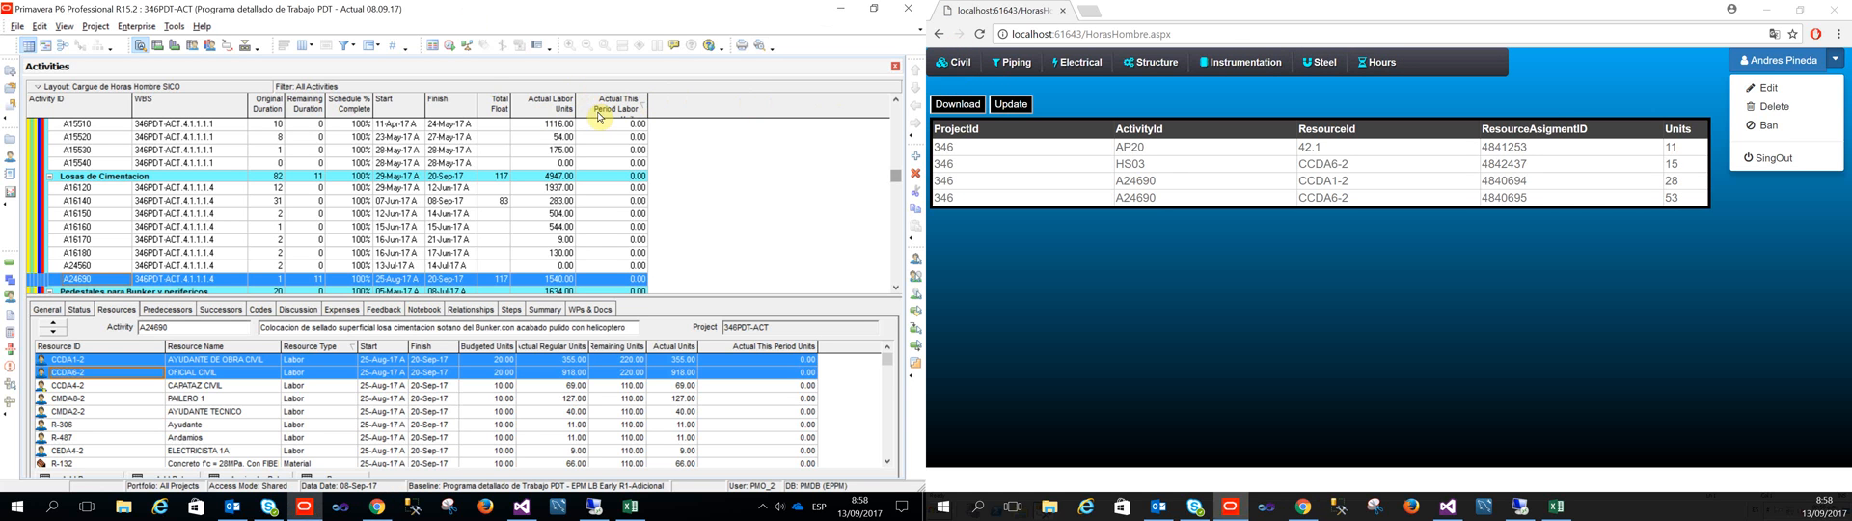
{"action": "key", "text": "F5"}
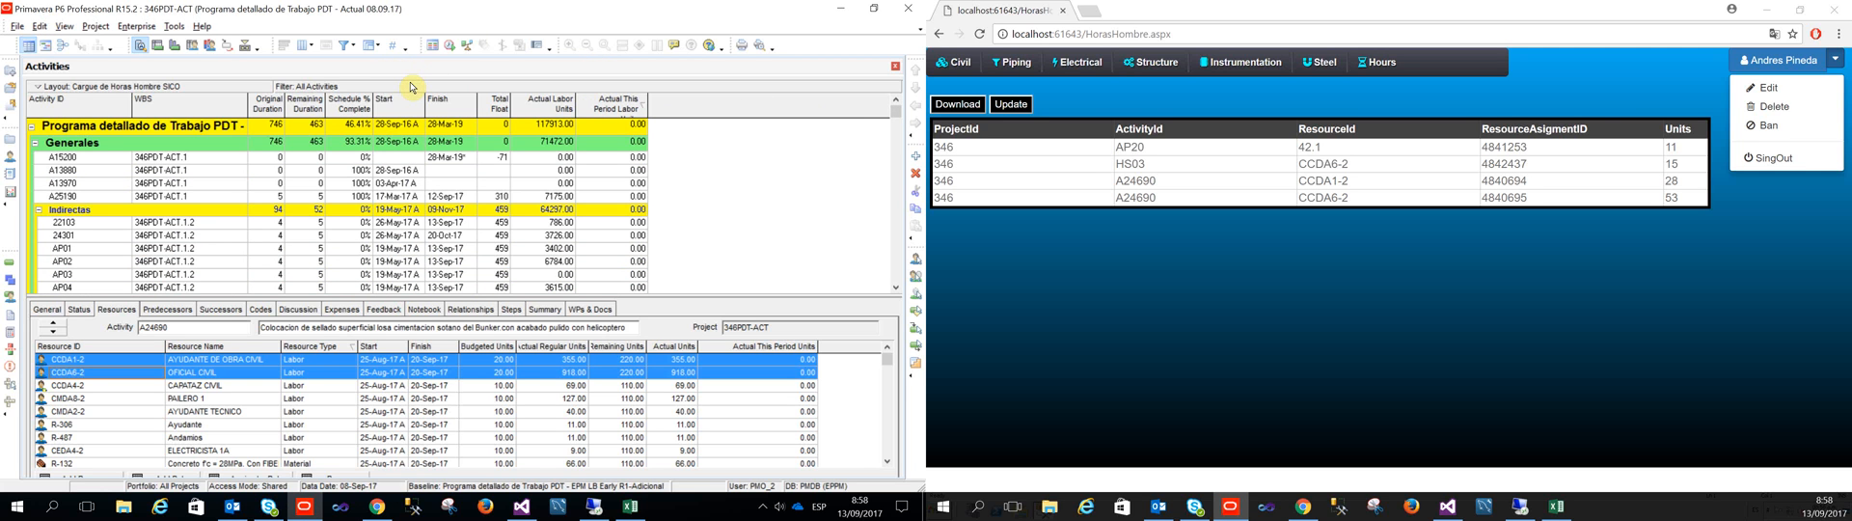
{"action": "left_click", "coordinate": [18, 26]}
{"action": "left_click", "coordinate": [43, 99]}
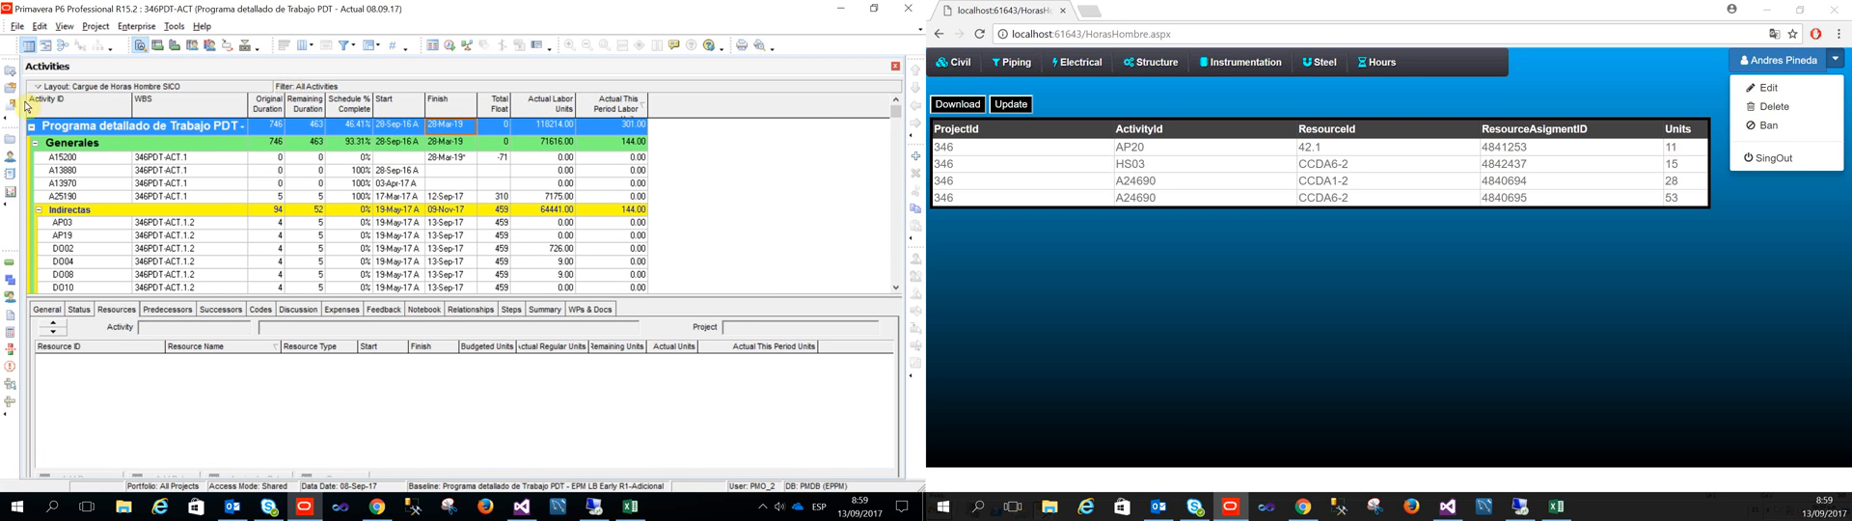
Step: Find activity A24690 in the refreshed schedule and select its CCDA1-2 and CCDA6-2 assignments to check their Actual This Period Units
{"action": "left_click", "coordinate": [65, 172]}
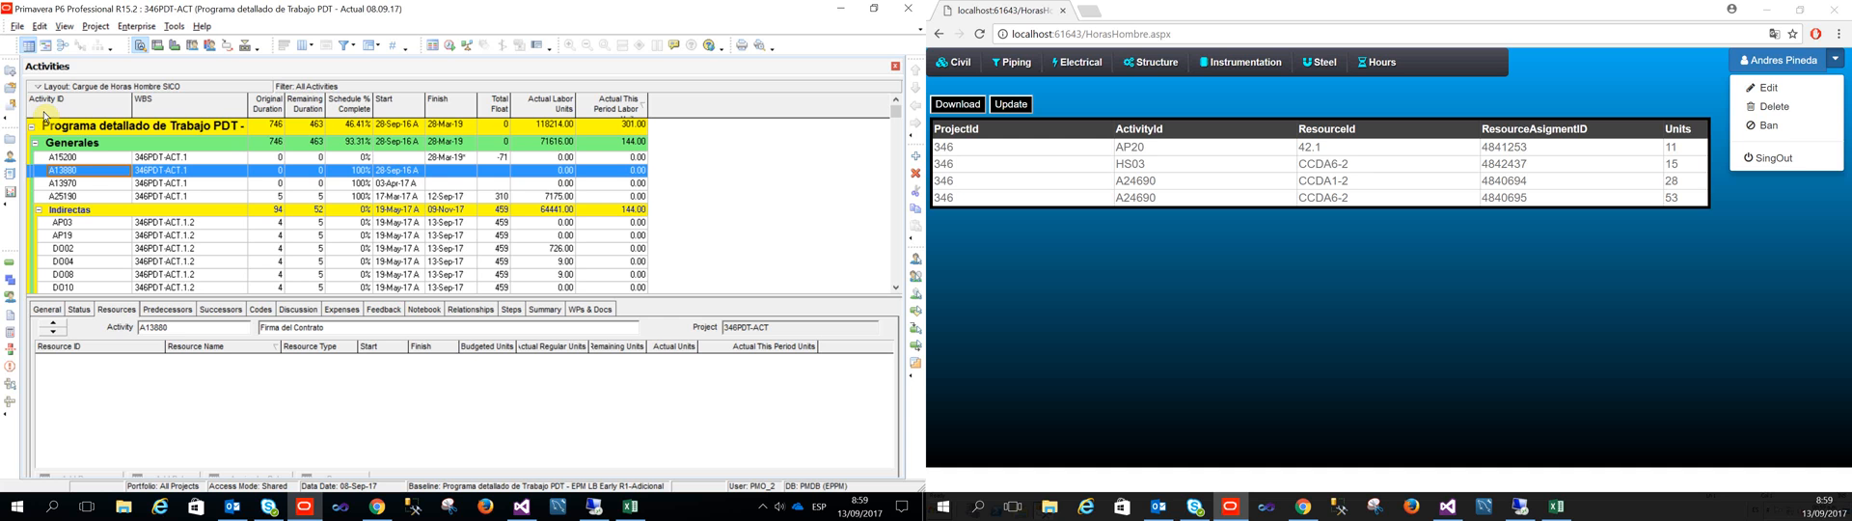
{"action": "key", "text": "ctrl+f"}
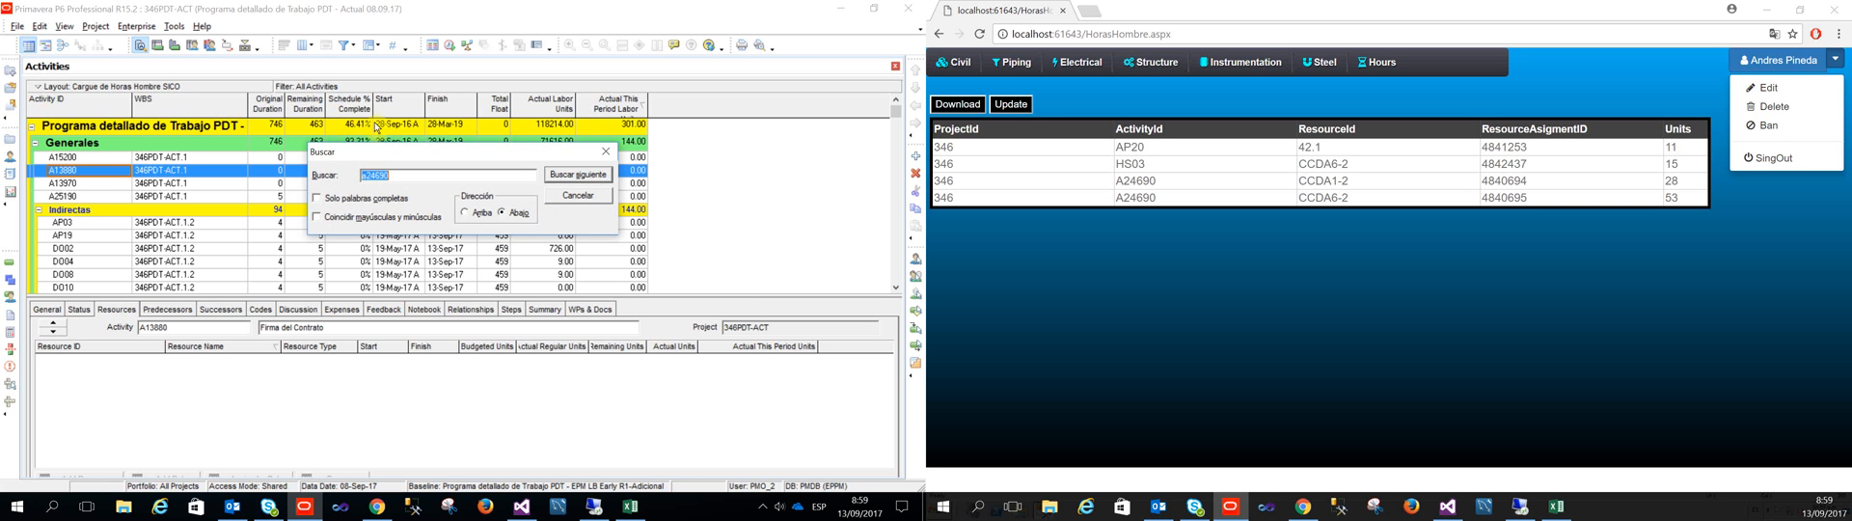
{"action": "key", "text": "Return"}
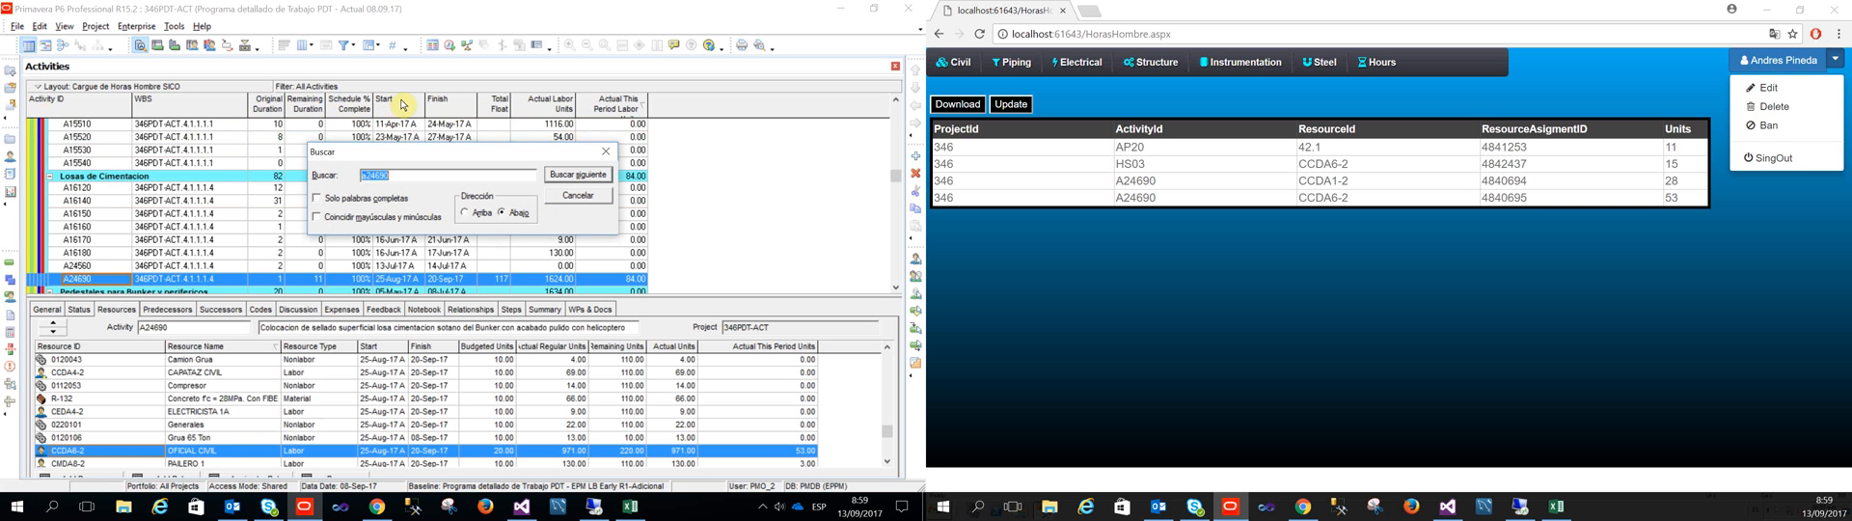
{"action": "left_click", "coordinate": [605, 151]}
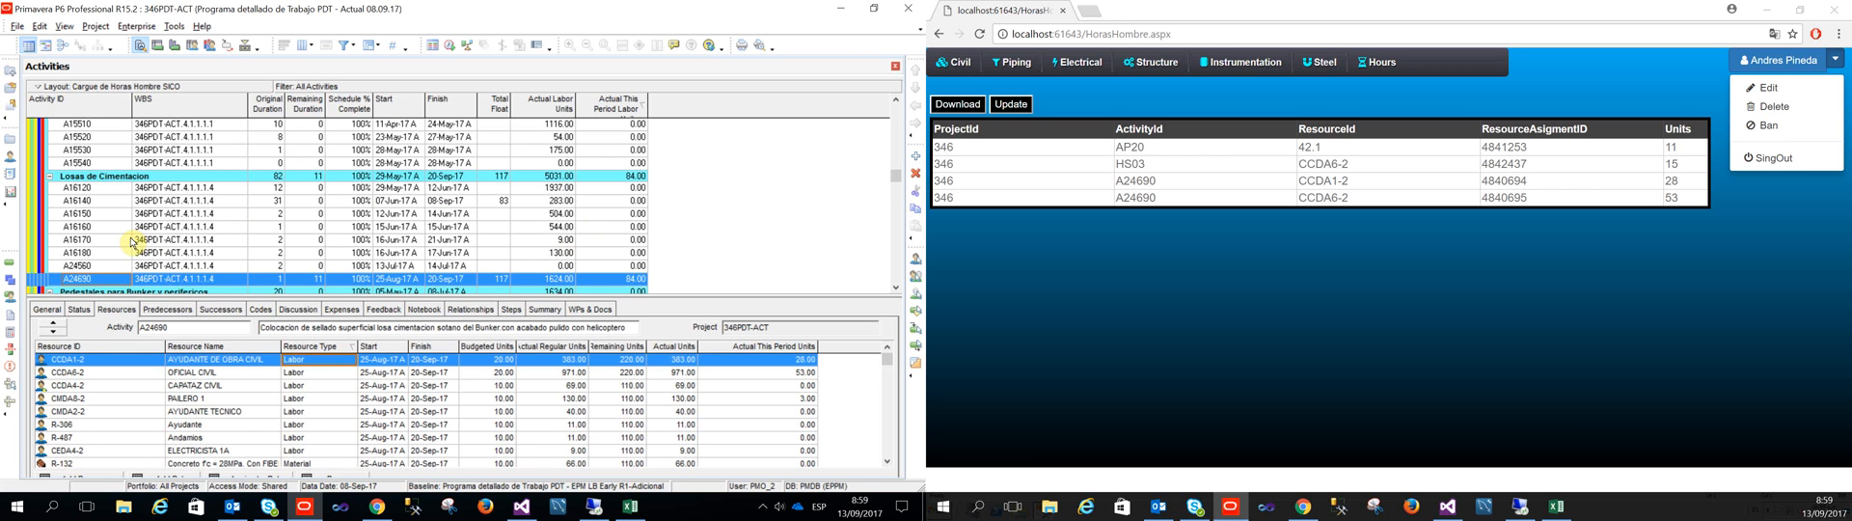
{"action": "key", "text": "shift+Down"}
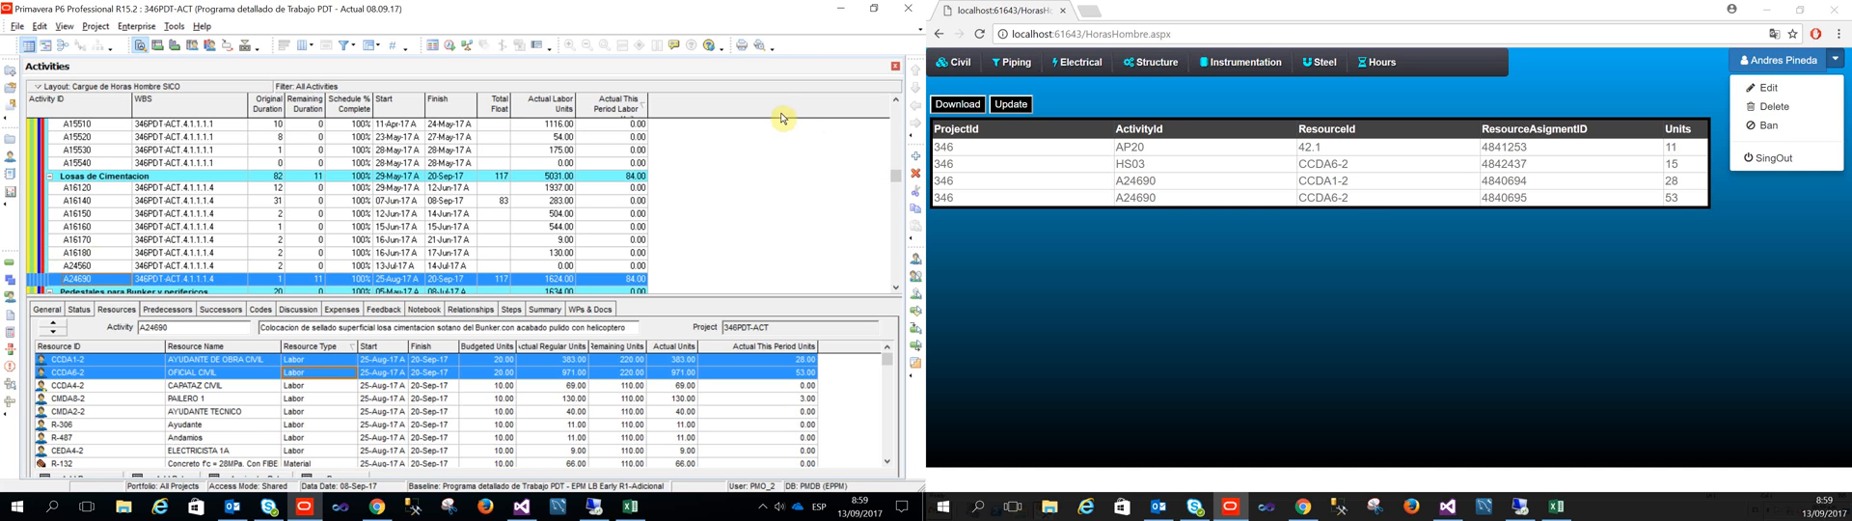
Step: Highlight the resource IDs and units of the two A24690 rows on the Hours page to compare them with Primavera P6
{"action": "left_click_drag", "start_coordinate": [1349, 182], "coordinate": [1299, 199]}
{"action": "left_click", "coordinate": [1684, 181]}
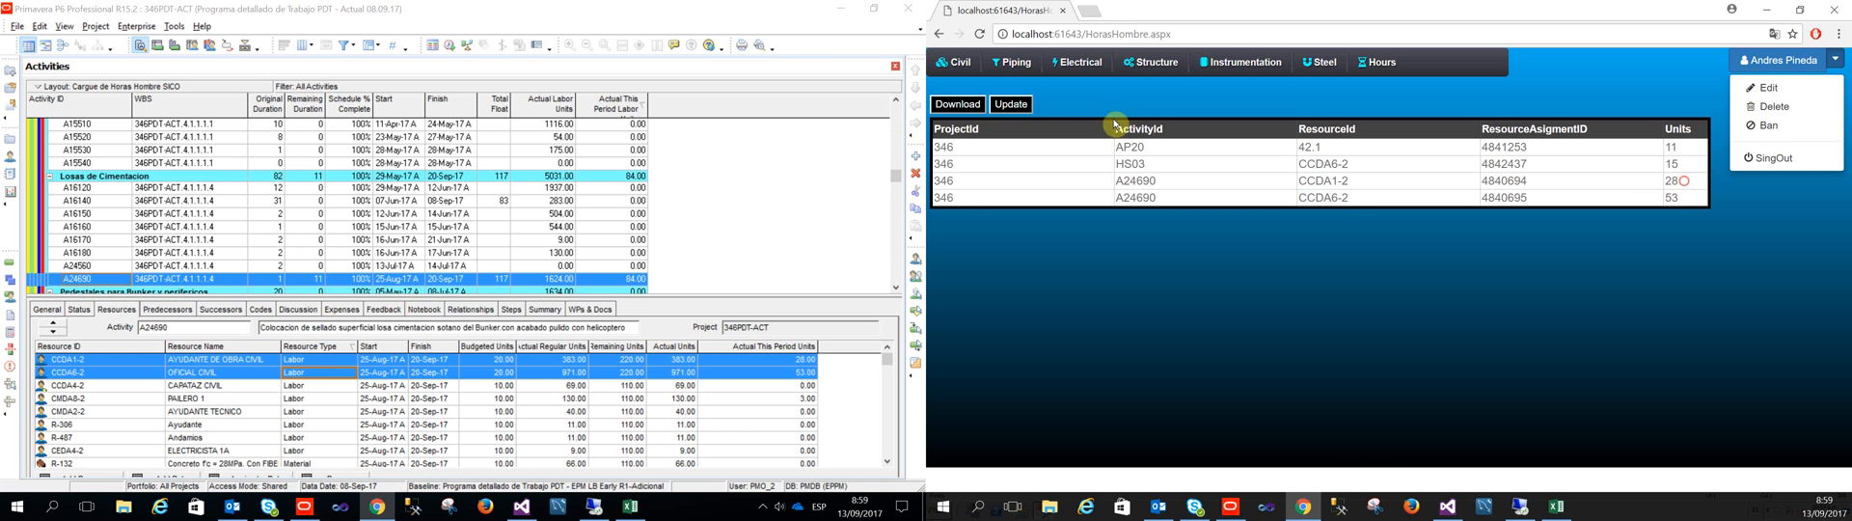
{"action": "left_click_drag", "start_coordinate": [1684, 182], "coordinate": [1664, 200]}
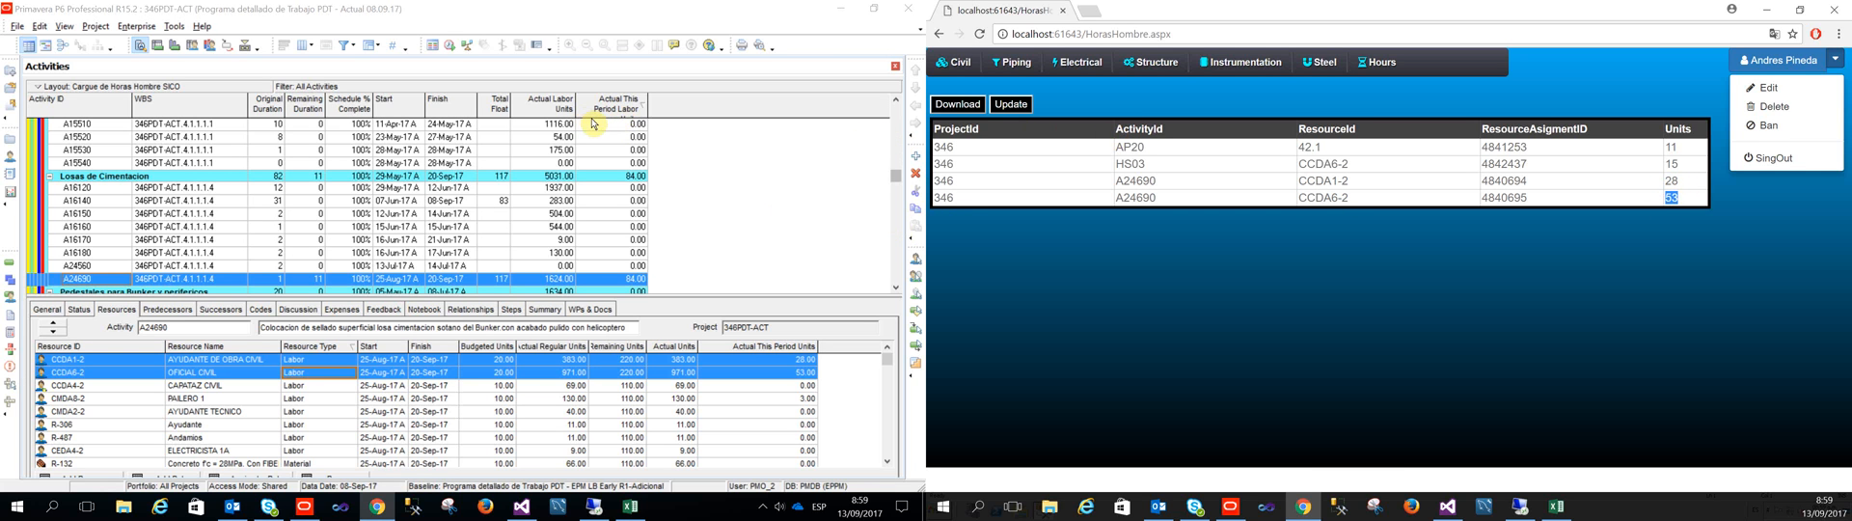
Step: Check the project-level labor units at the start of the schedule, and switch to Excel to examine the machine-hours sum on the Asubir sheet
{"action": "left_click_drag", "start_coordinate": [895, 176], "coordinate": [895, 109]}
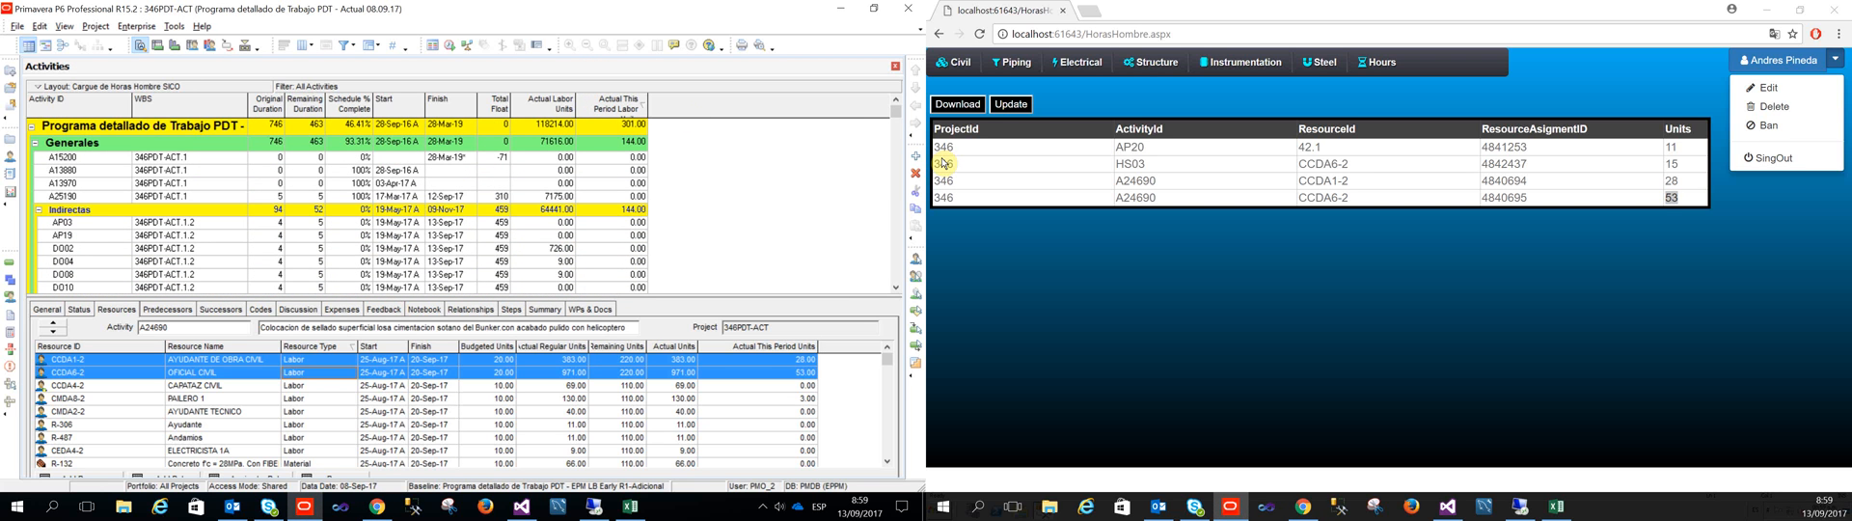
{"action": "left_click", "coordinate": [1519, 506]}
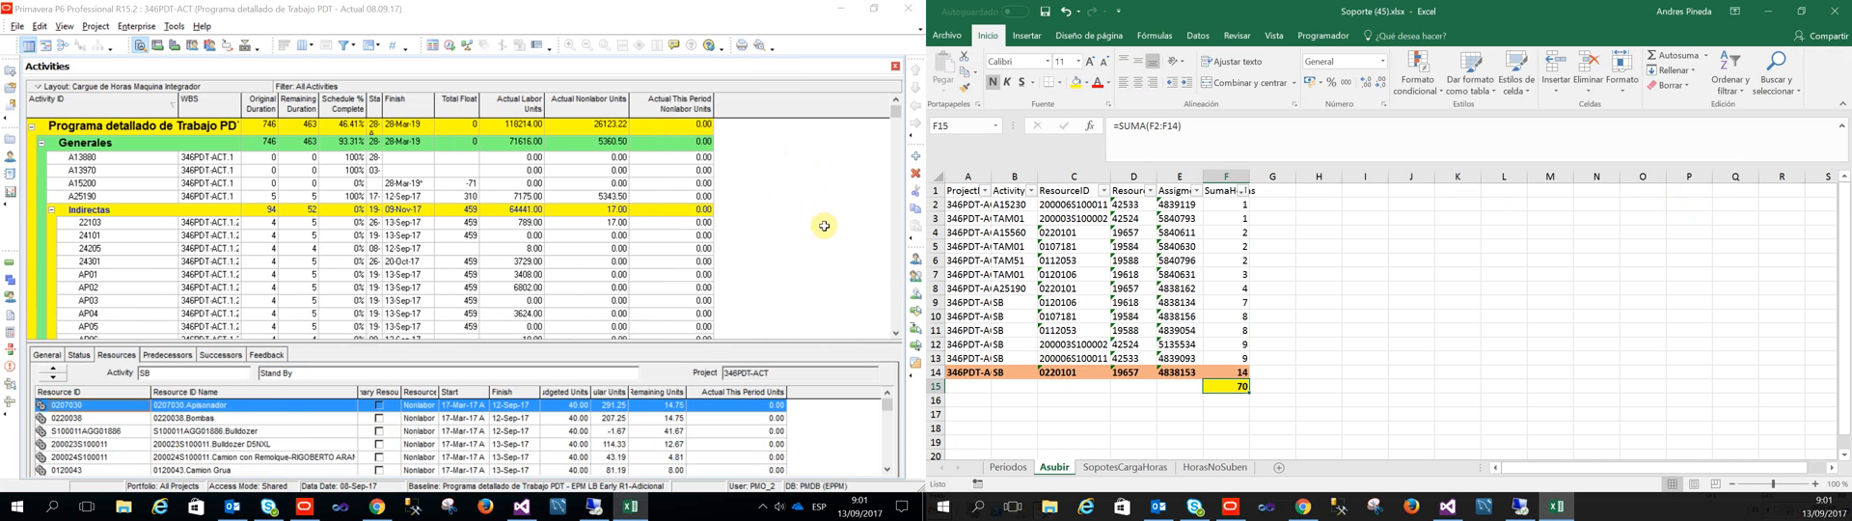
{"action": "key", "text": "Up"}
{"action": "key", "text": "Up"}
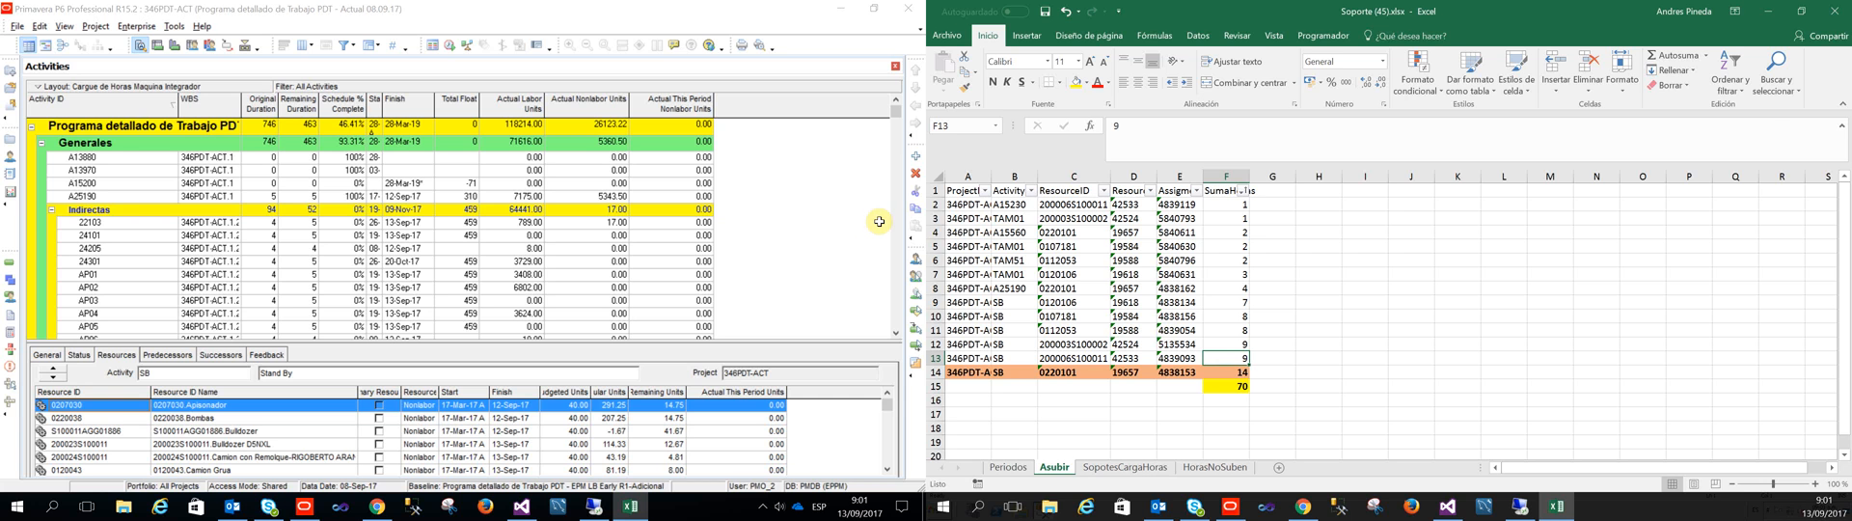
Step: Switch to Chrome and open the Machine Hours page of the web application
{"action": "left_click", "coordinate": [382, 506]}
{"action": "left_click", "coordinate": [1379, 62]}
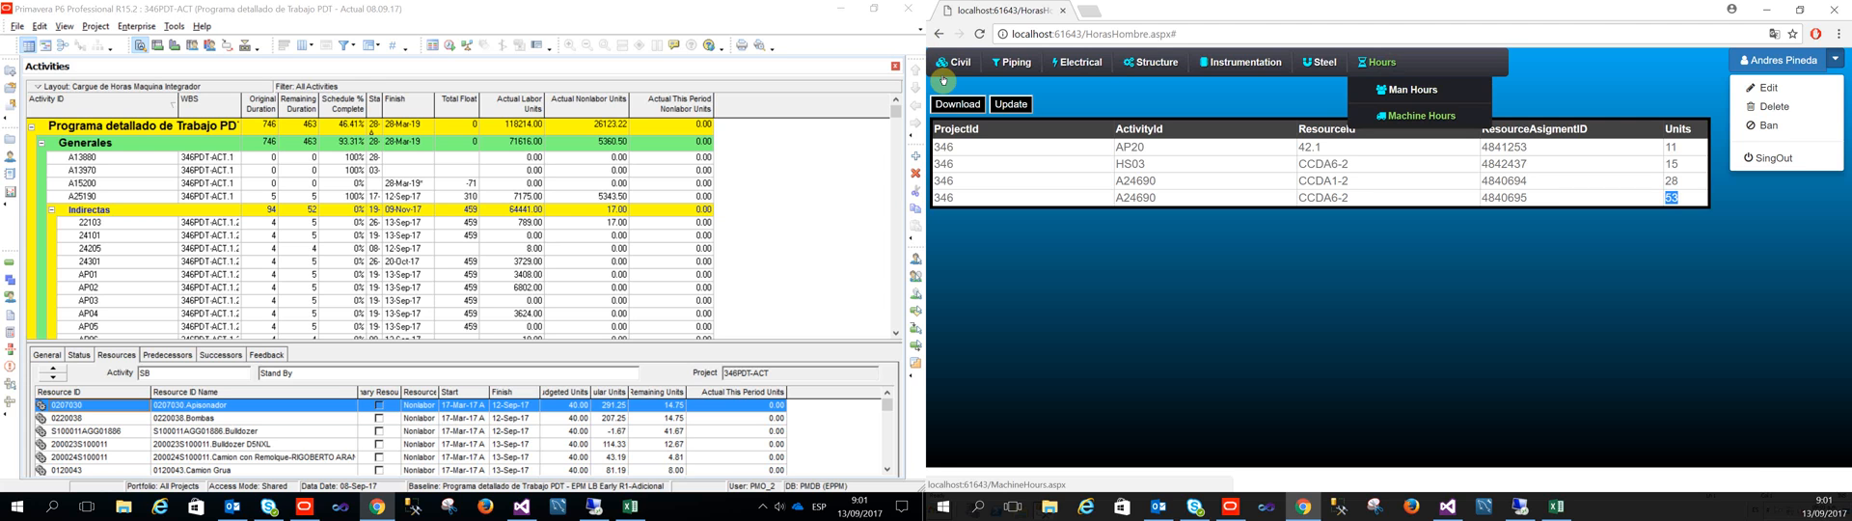
{"action": "left_click", "coordinate": [1414, 114]}
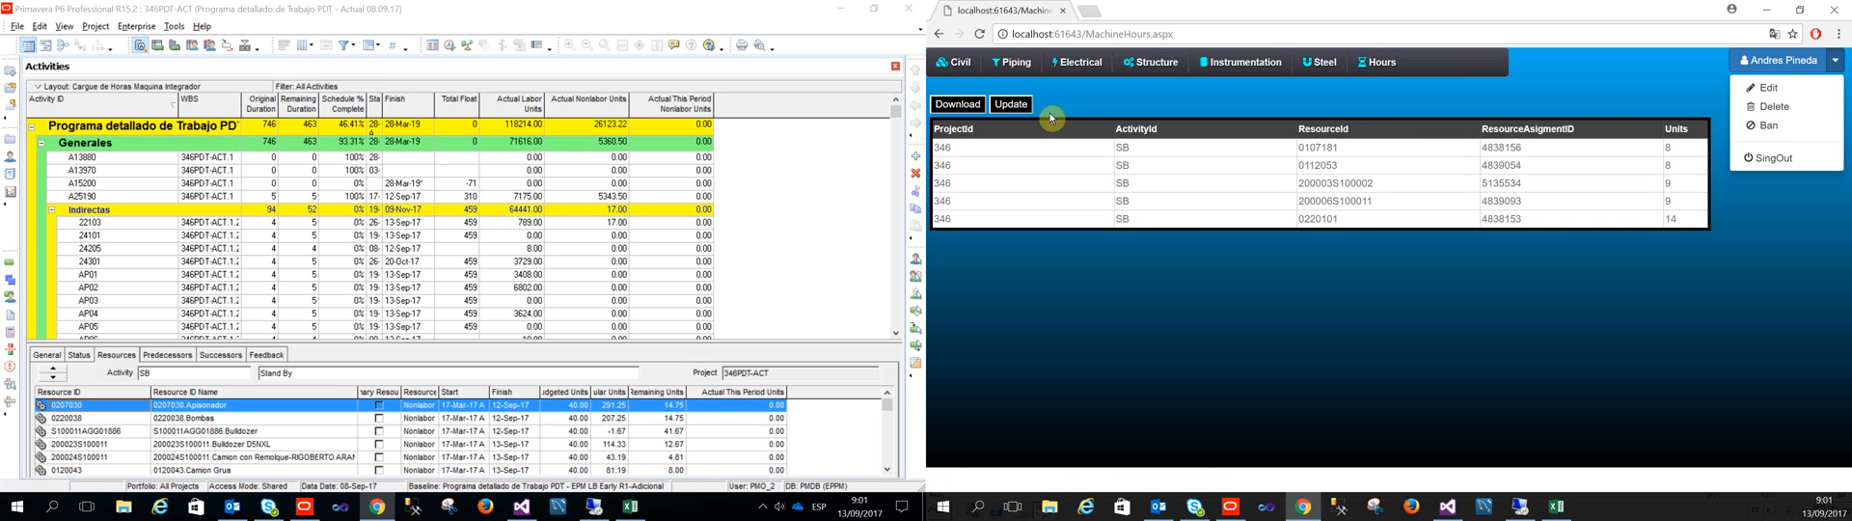
Step: Switch to Excel and compare the hours total and the highlighted 0220101 row on the Asubir sheet with the Machine Hours list
{"action": "left_click", "coordinate": [1555, 506]}
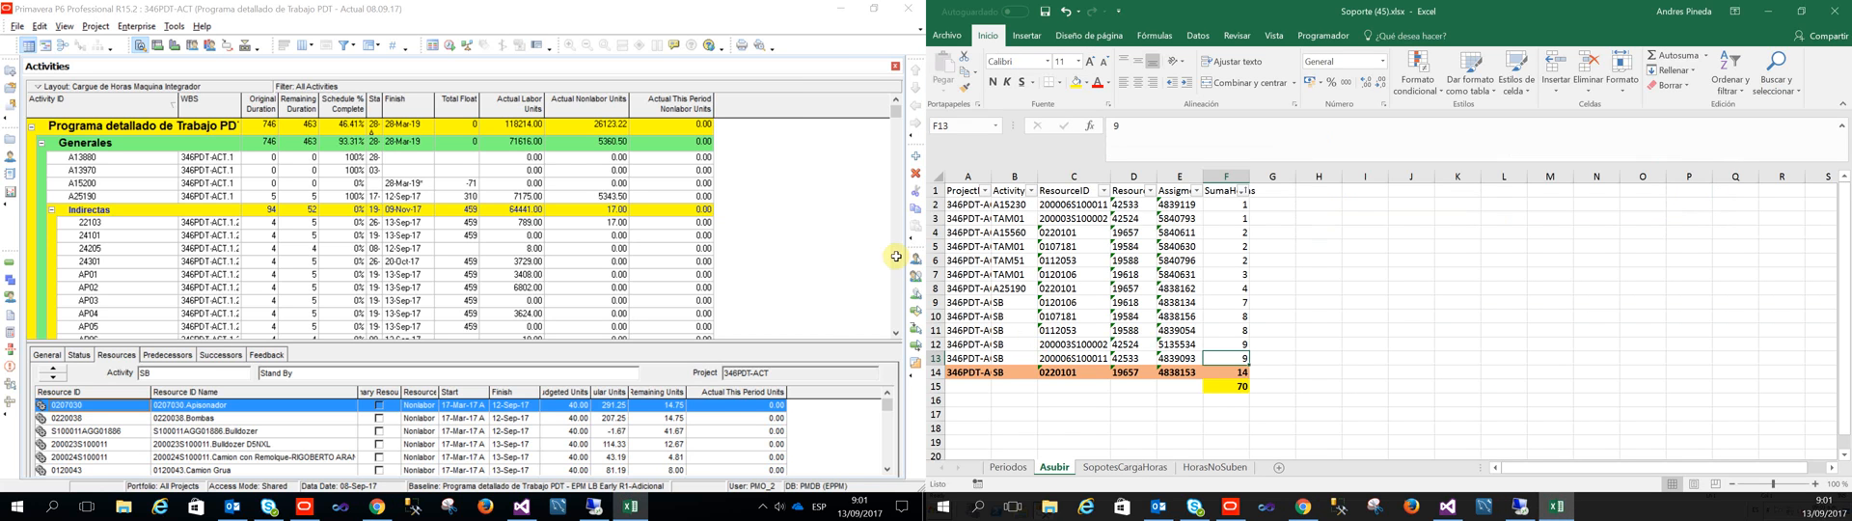
{"action": "key", "text": "Down"}
{"action": "key", "text": "Down"}
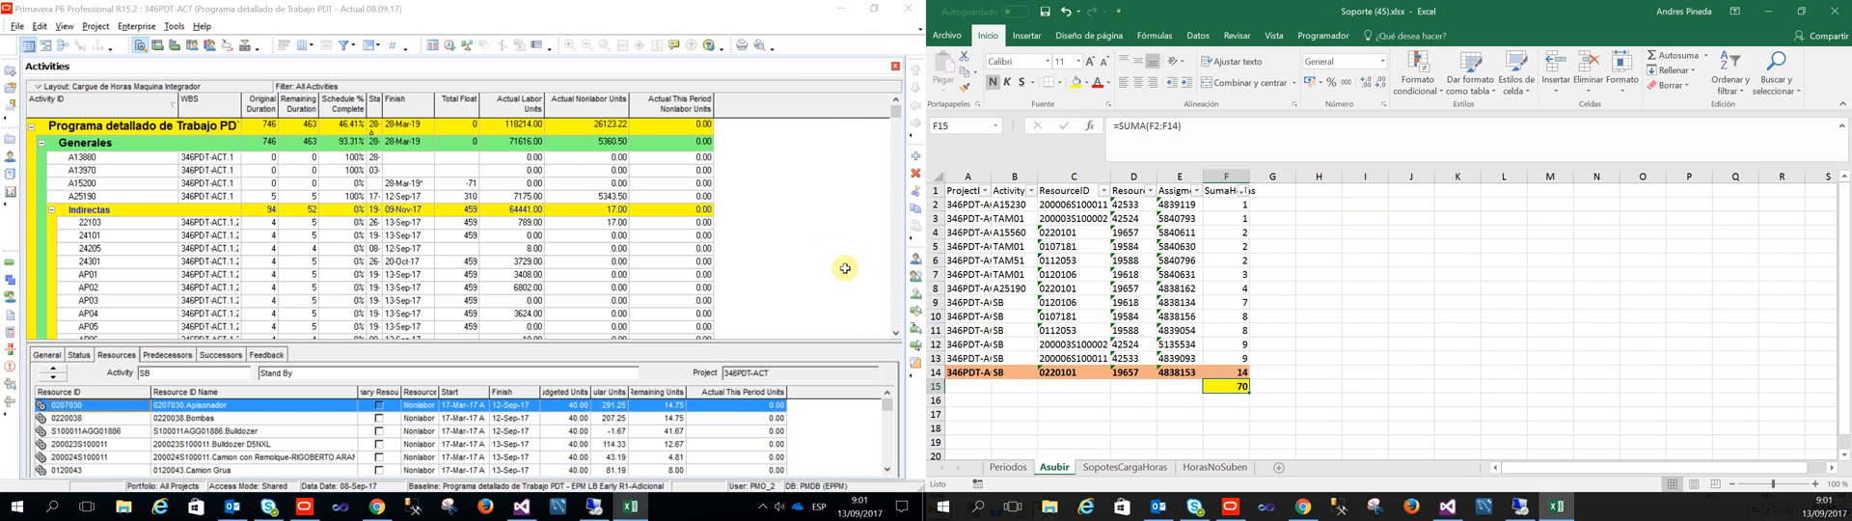
{"action": "key", "text": "Up"}
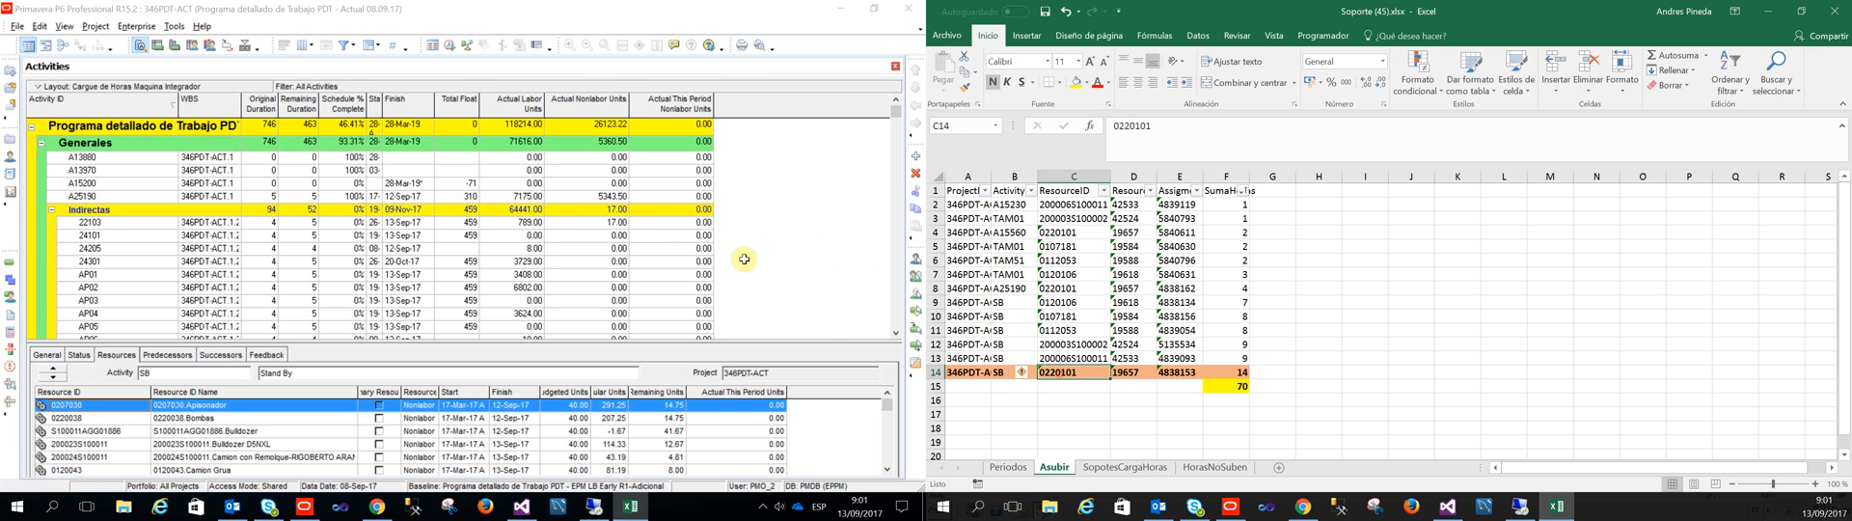
{"action": "key", "text": "alt+Tab"}
Step: Switch to Primavera P6, refresh the schedule data and find activity SB
{"action": "left_click", "coordinate": [598, 66]}
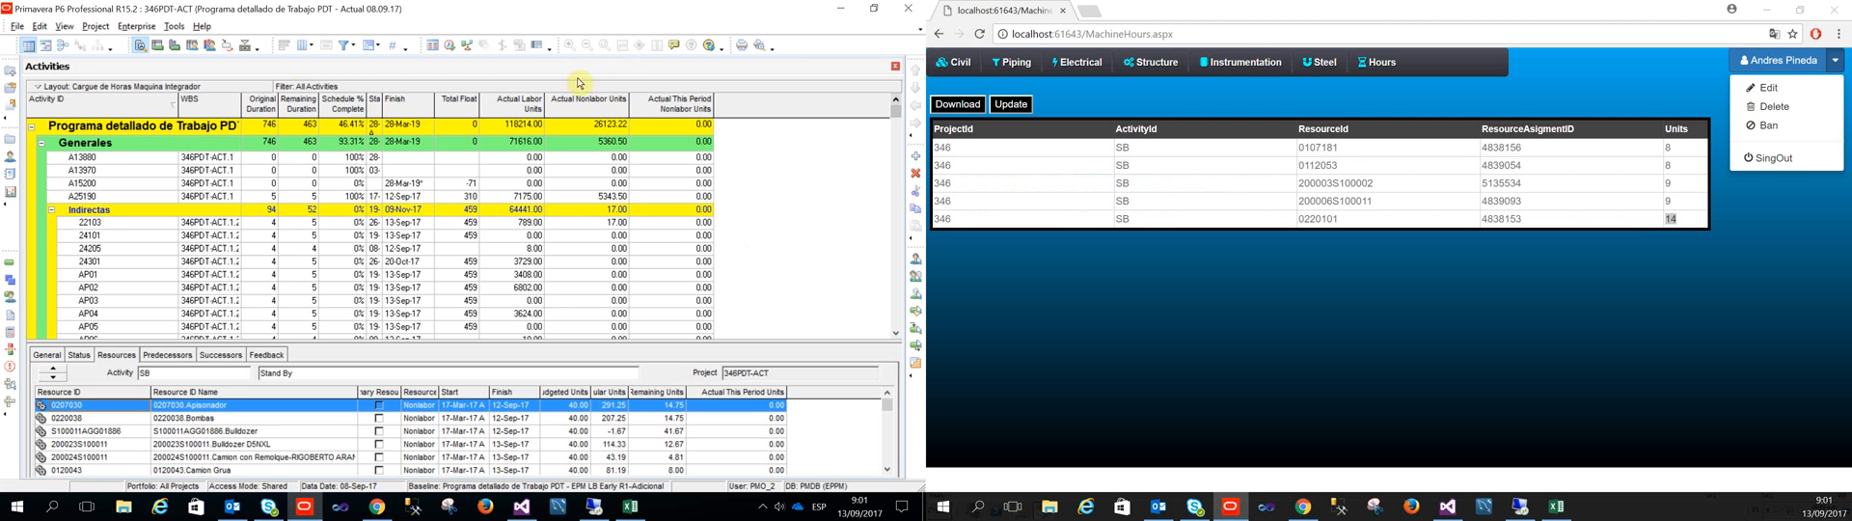
{"action": "key", "text": "F5"}
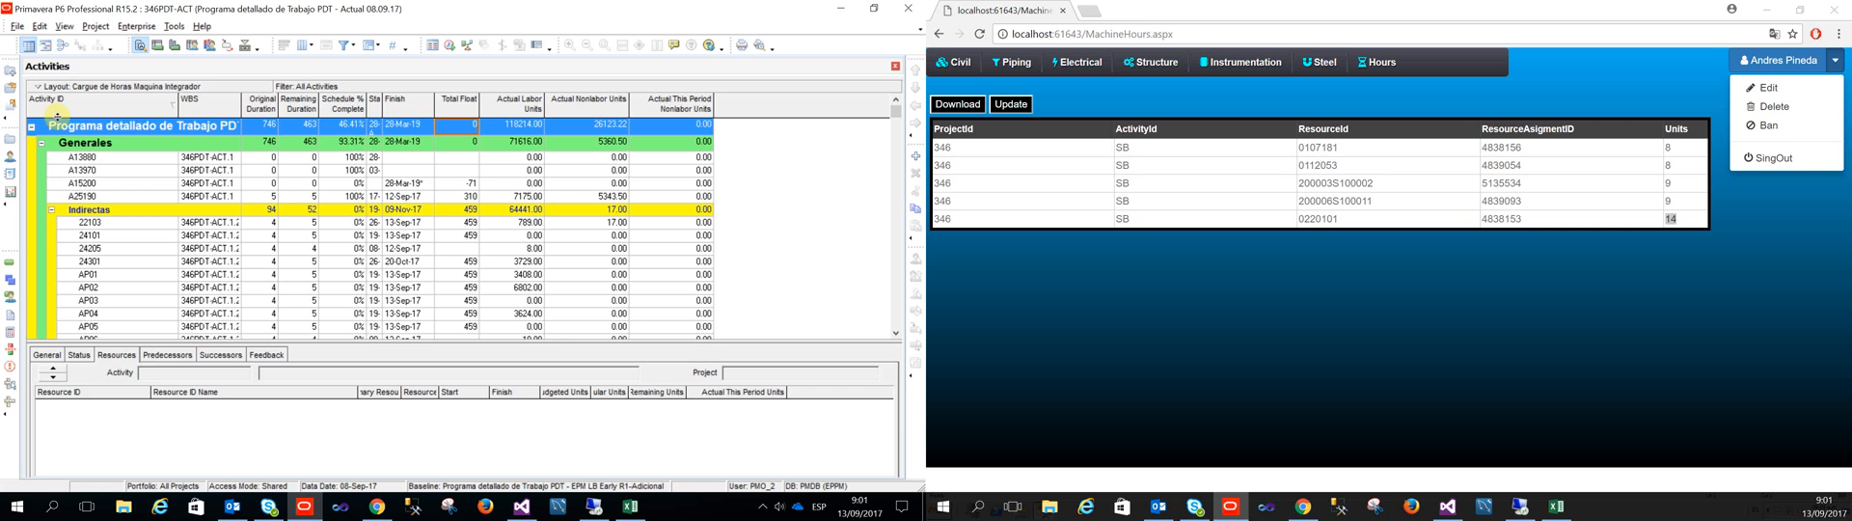
{"action": "key", "text": "Down"}
{"action": "key", "text": "Down"}
{"action": "key", "text": "Down"}
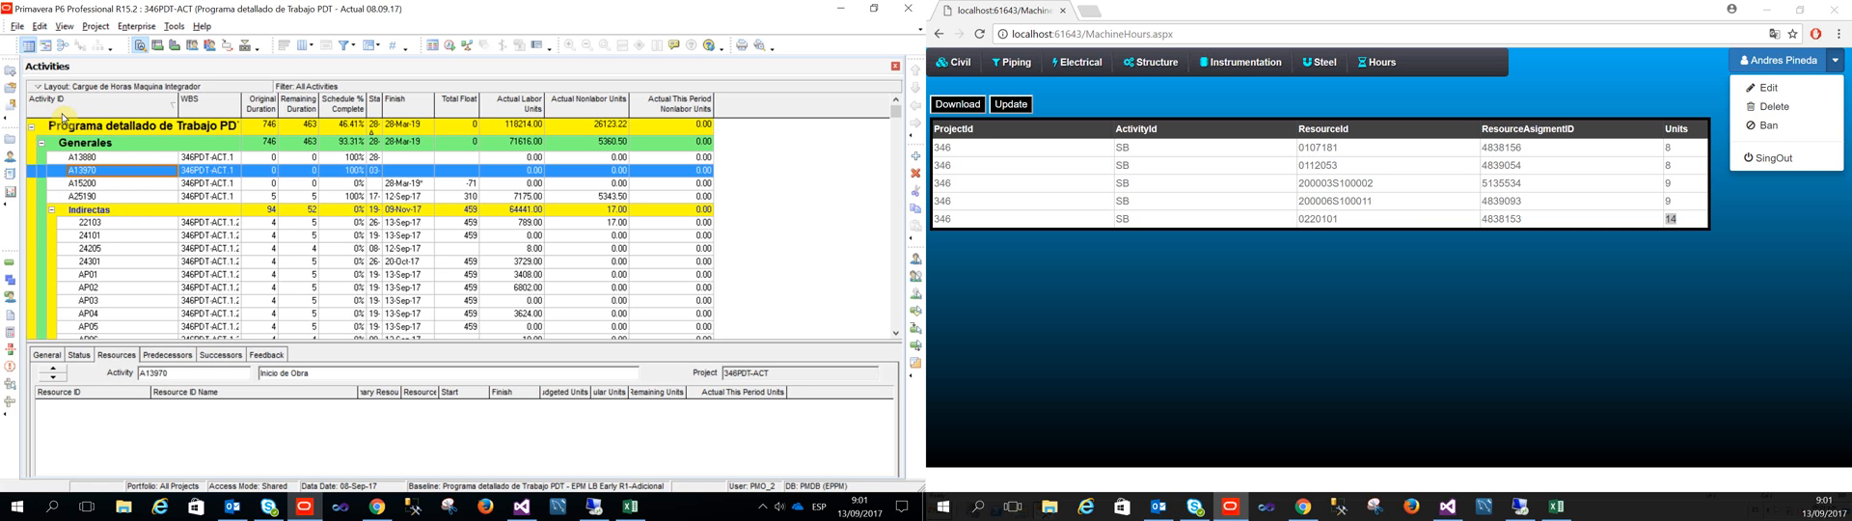
{"action": "key", "text": "ctrl+f"}
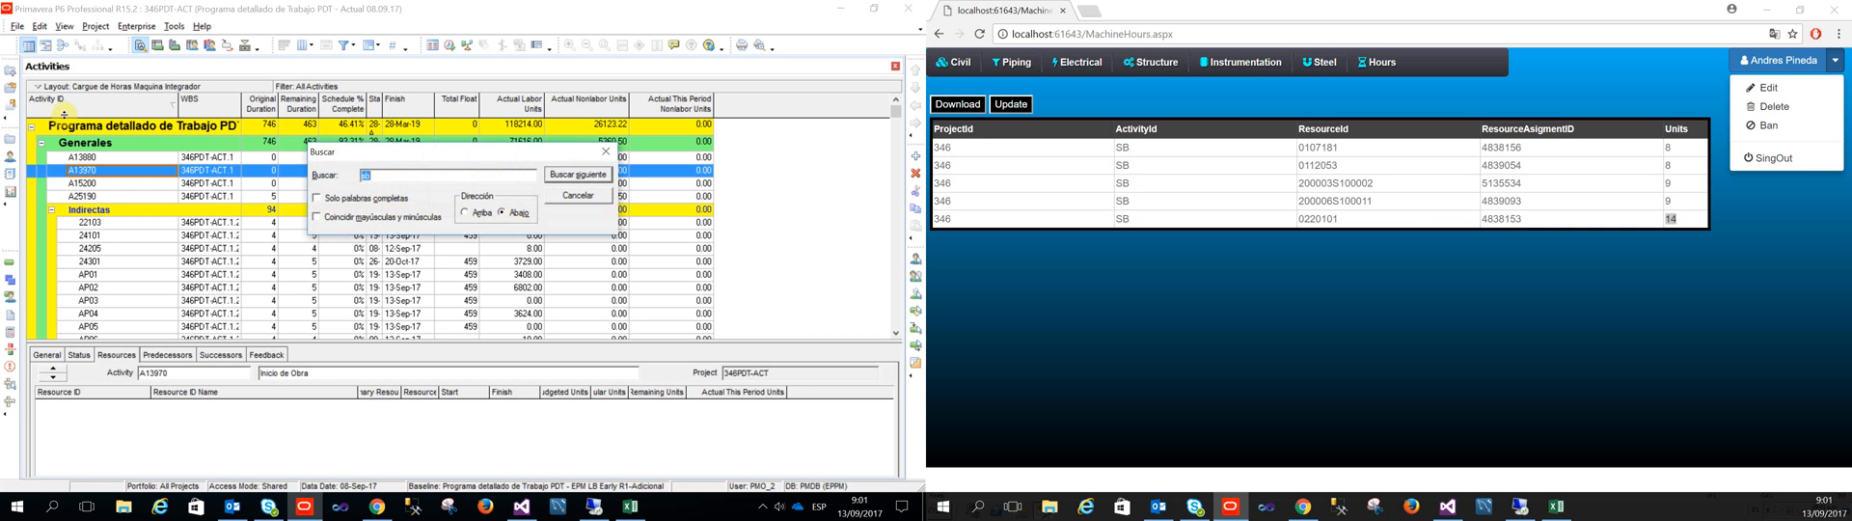
{"action": "key", "text": "Return"}
{"action": "left_click", "coordinate": [605, 152]}
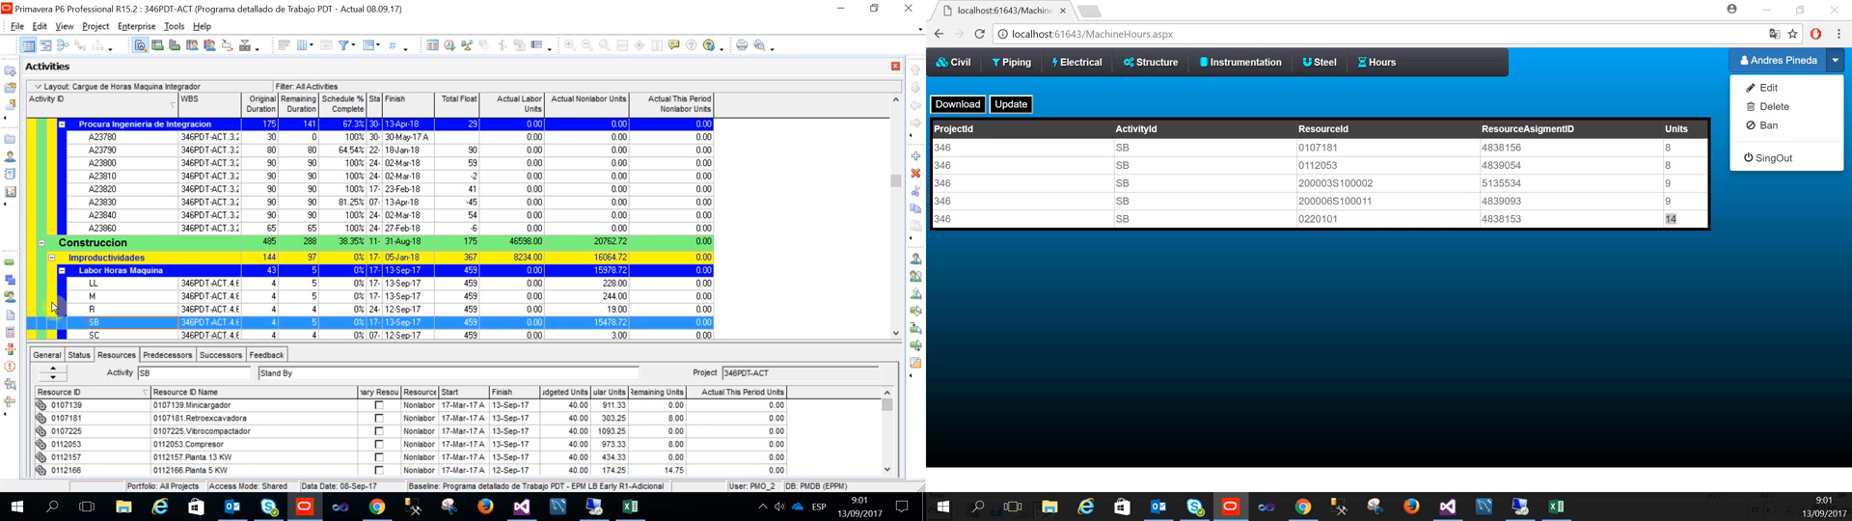
Step: Select the 0220101 resource assignment of activity SB to check its Actual This Period Units
{"action": "scroll", "coordinate": [86, 452], "scroll_direction": "down", "scroll_amount": 5}
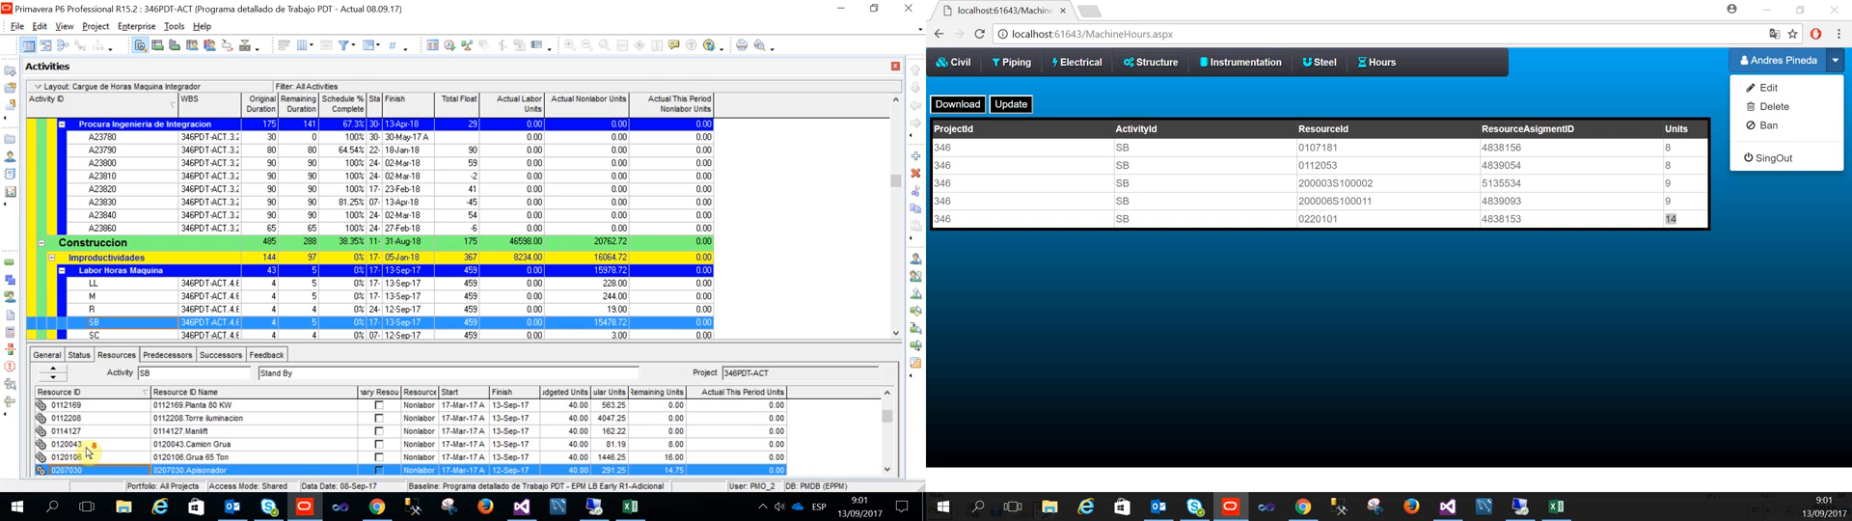
{"action": "scroll", "coordinate": [87, 450], "scroll_direction": "down", "scroll_amount": 2}
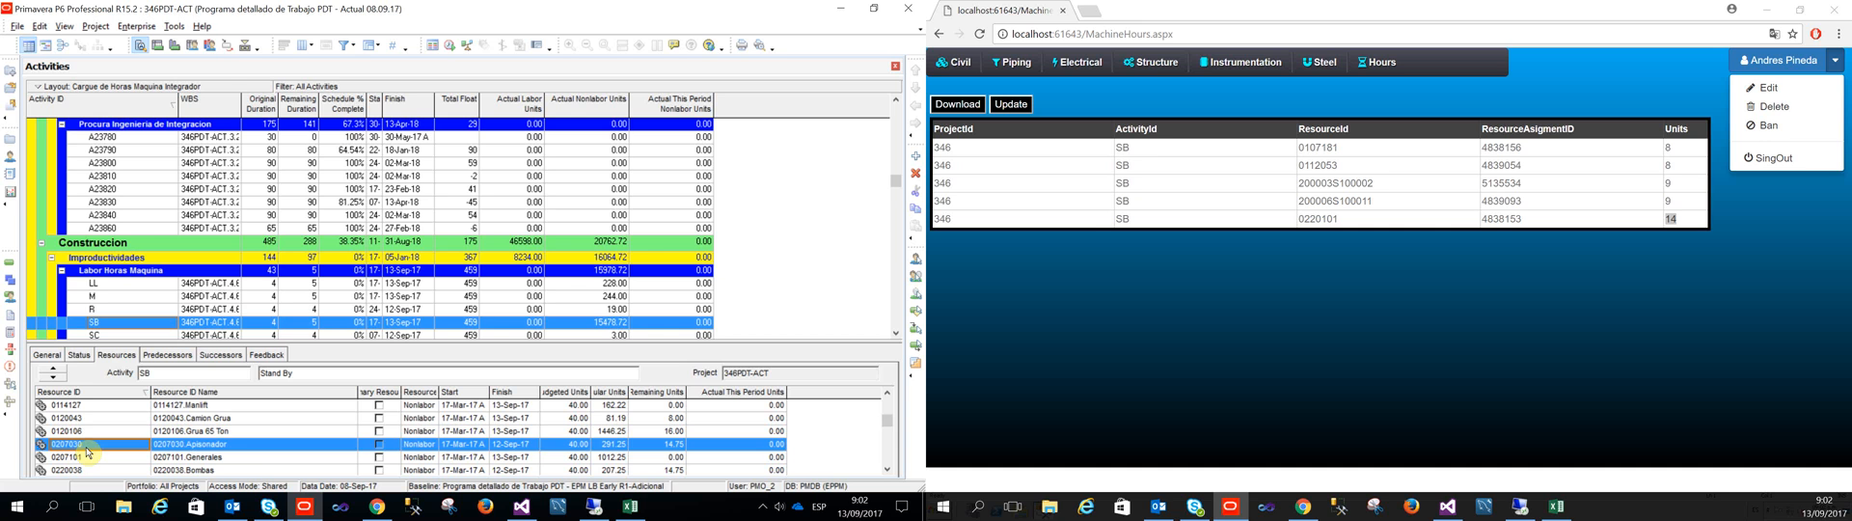
{"action": "scroll", "coordinate": [86, 449], "scroll_direction": "down", "scroll_amount": 2}
{"action": "left_click", "coordinate": [86, 452]}
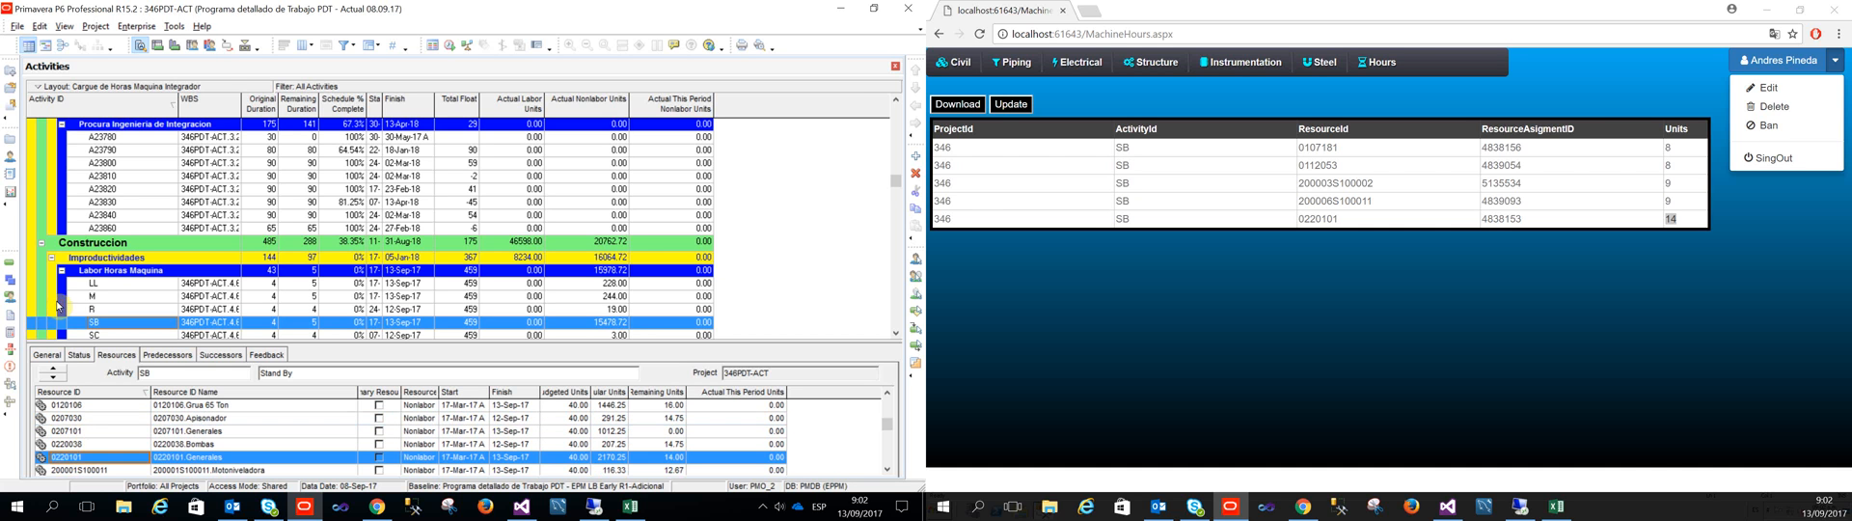
Step: Switch to Excel and inspect the sum formula in cell F15 of the Asubir sheet, leaving it unedited
{"action": "left_click", "coordinate": [1555, 506]}
{"action": "left_click", "coordinate": [1271, 373]}
{"action": "left_click", "coordinate": [1230, 387]}
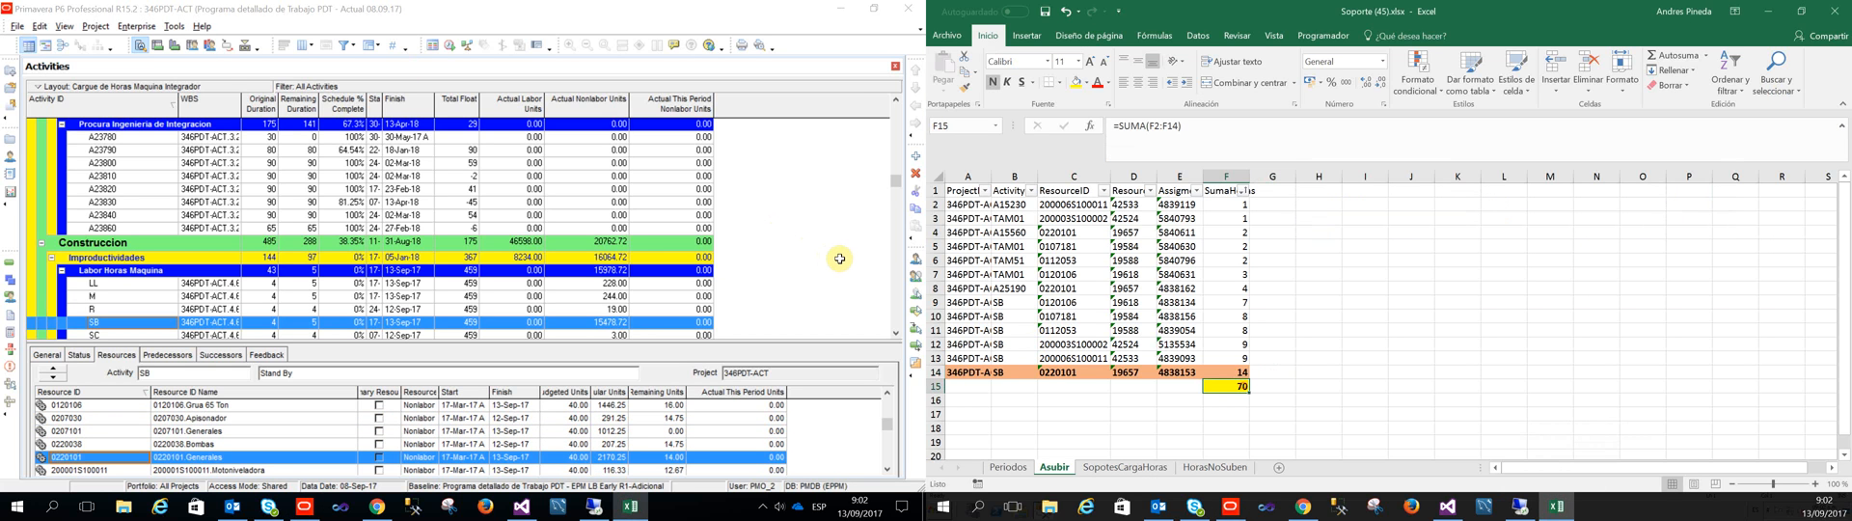
{"action": "key", "text": "F2"}
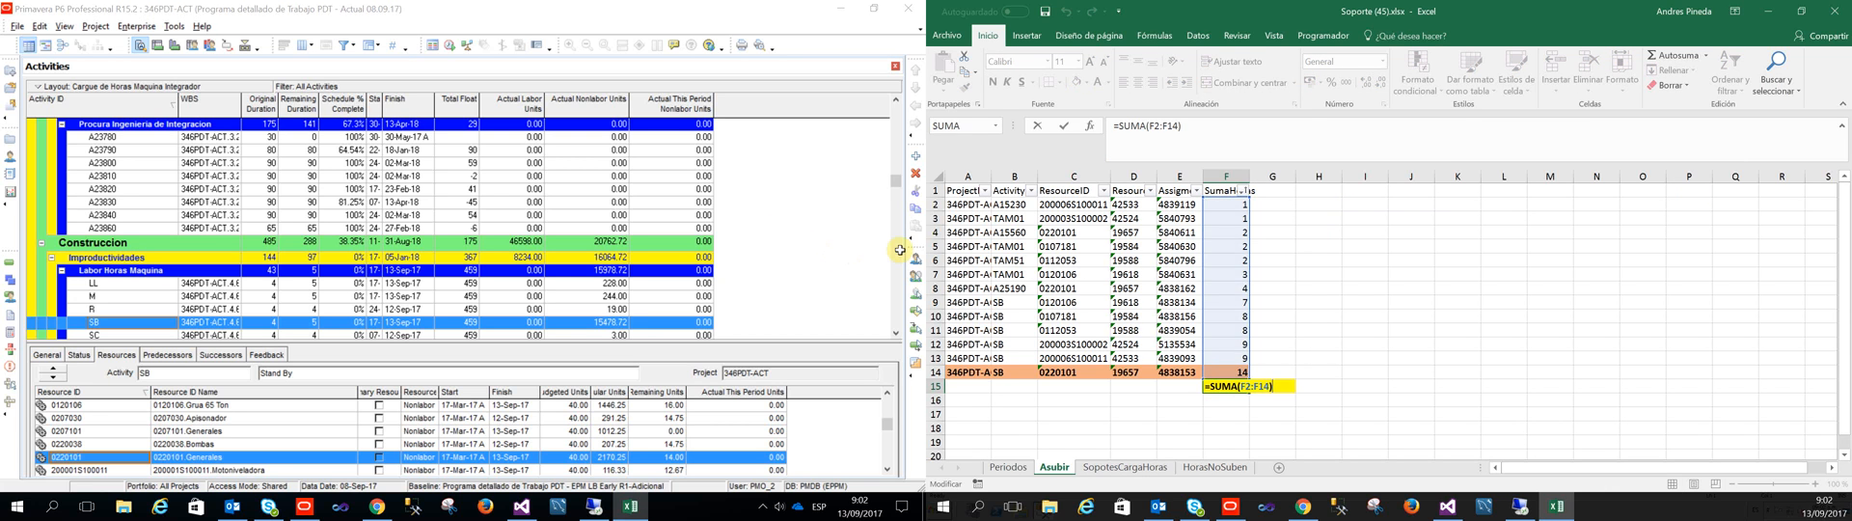
{"action": "key", "text": "Escape"}
{"action": "key", "text": "F2"}
{"action": "key", "text": "Escape"}
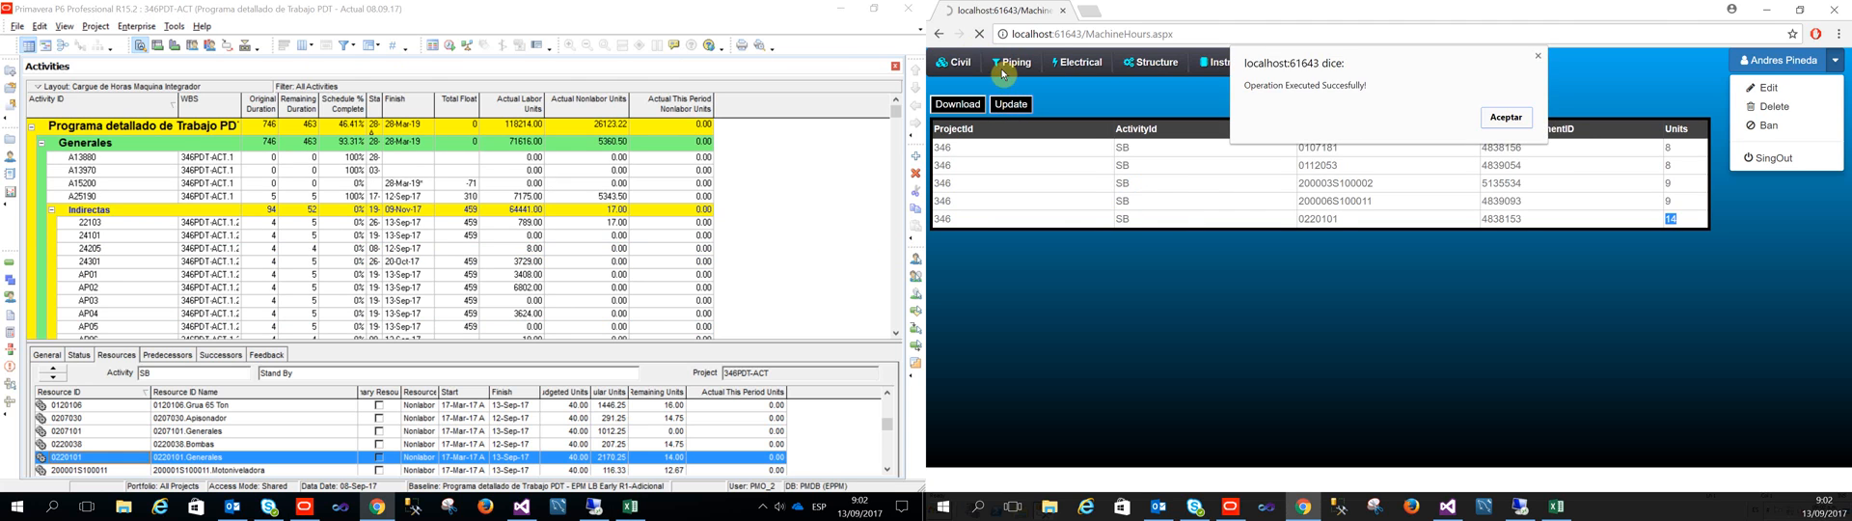
Step: Run the update of the listed units from the Machine Hours page and refresh the Primavera P6 schedule data
{"action": "left_click", "coordinate": [1503, 117]}
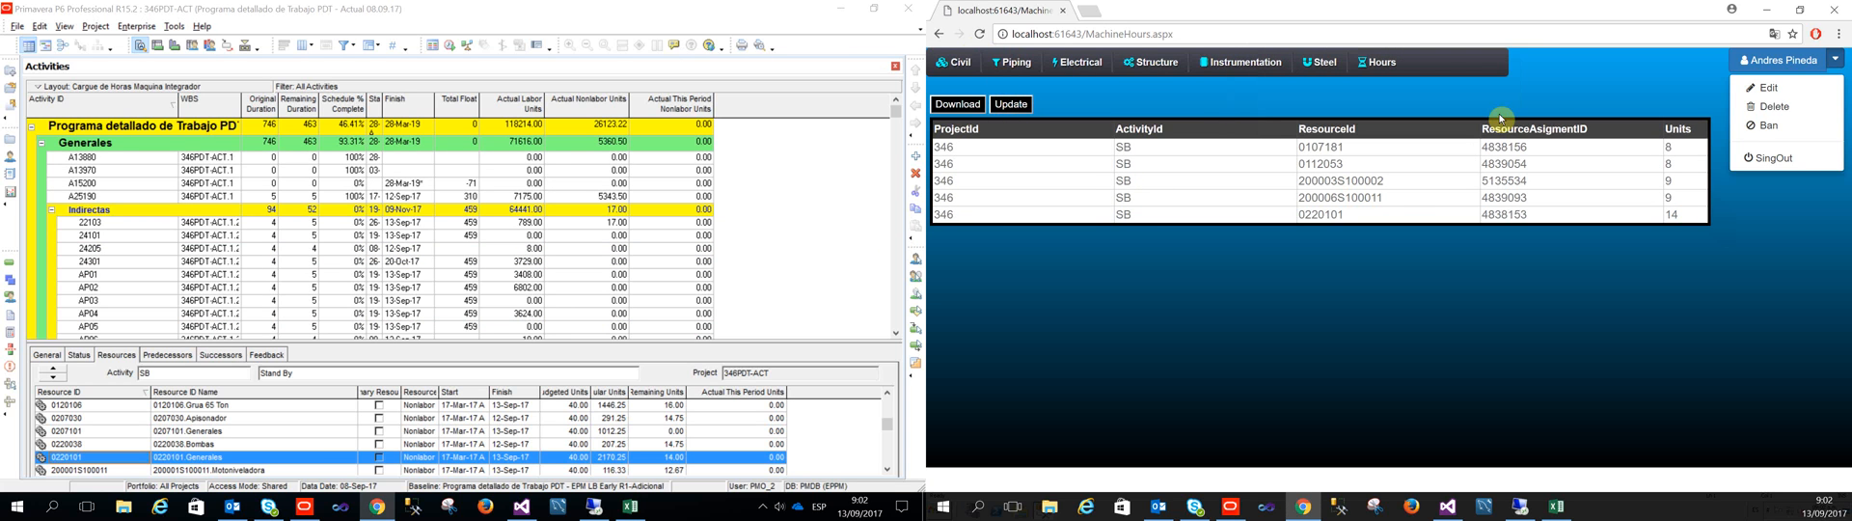
{"action": "left_click", "coordinate": [16, 26]}
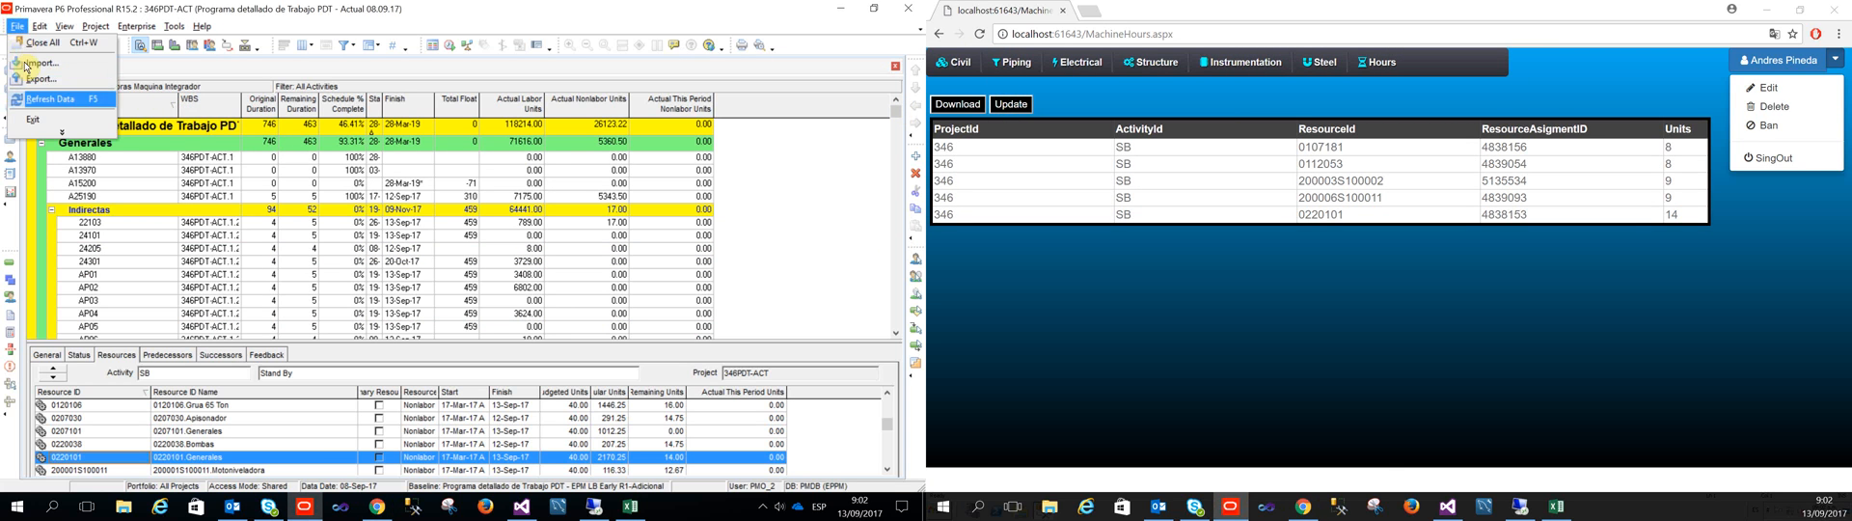
{"action": "left_click", "coordinate": [44, 99]}
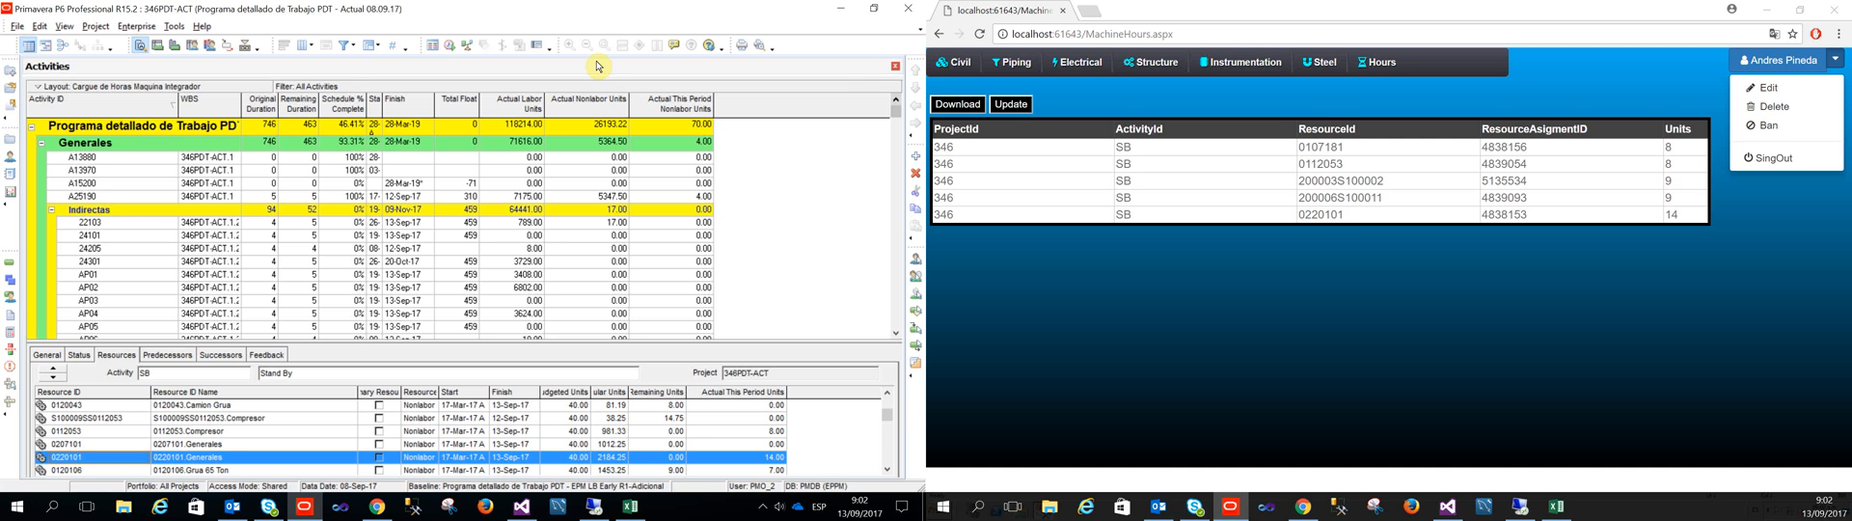
Step: Highlight the resource ID and units of the 0220101 row on the Machine Hours page to compare them with Primavera P6
{"action": "left_click_drag", "start_coordinate": [1346, 214], "coordinate": [1301, 218]}
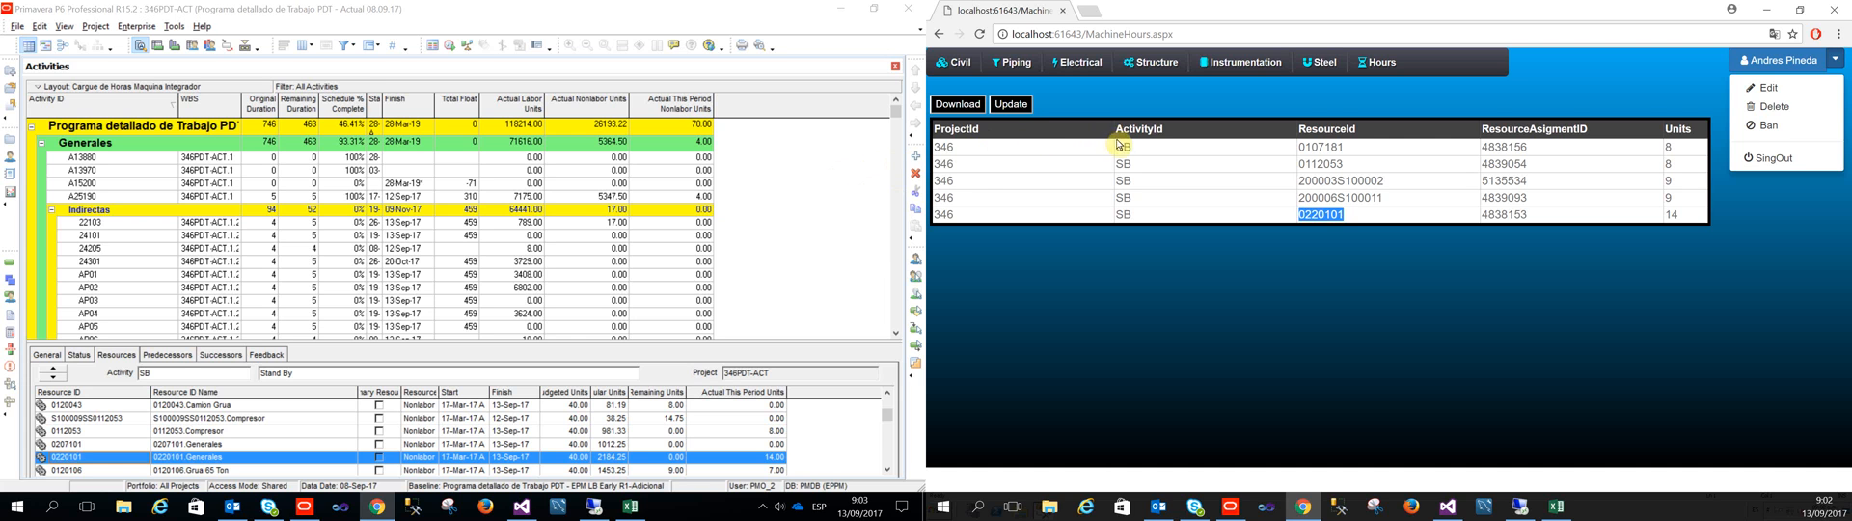
{"action": "left_click_drag", "start_coordinate": [1680, 215], "coordinate": [1666, 215]}
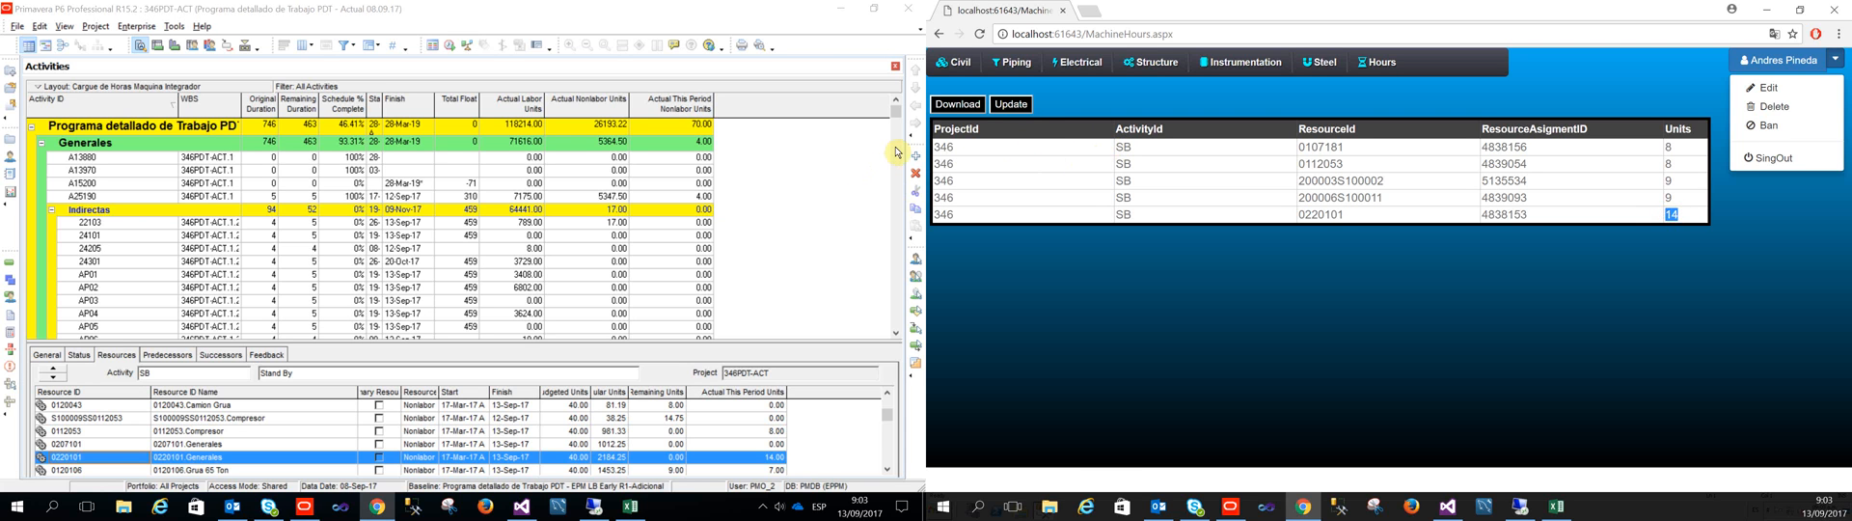
{"action": "left_click_drag", "start_coordinate": [1348, 215], "coordinate": [1299, 215]}
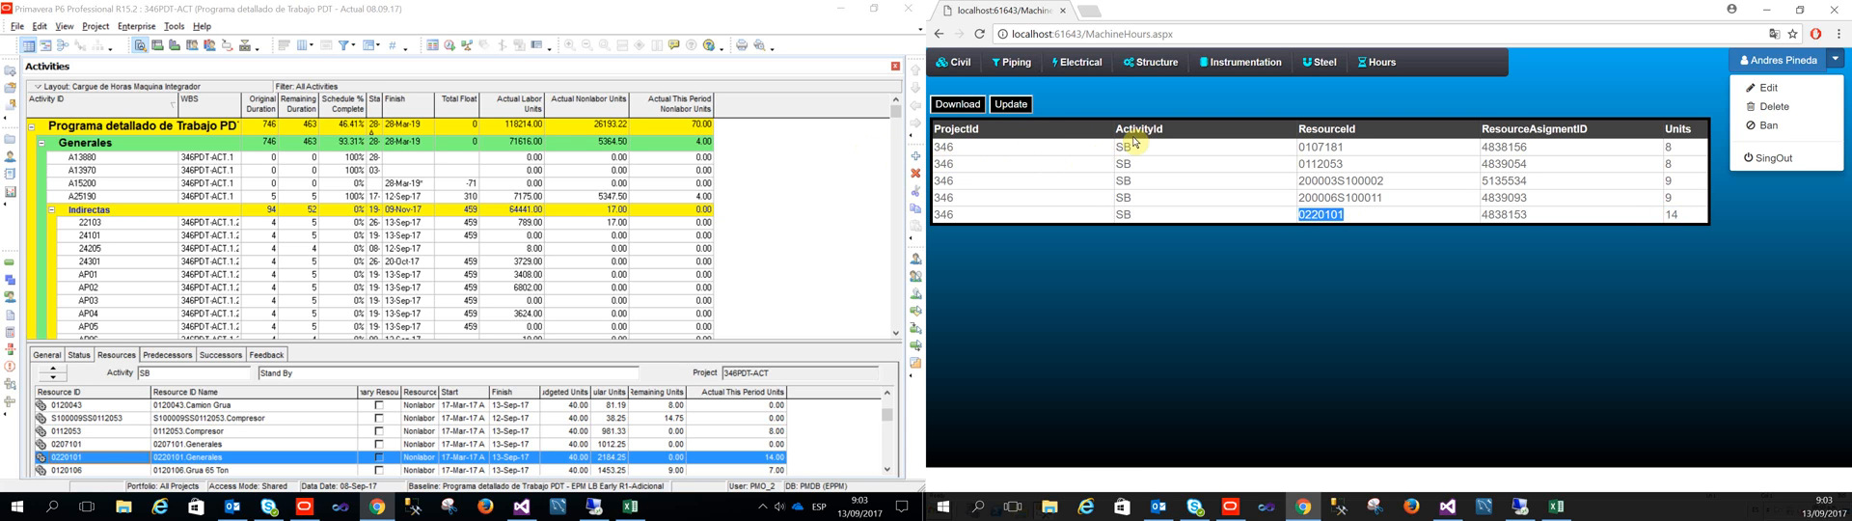
{"action": "left_click_drag", "start_coordinate": [1680, 215], "coordinate": [1665, 215]}
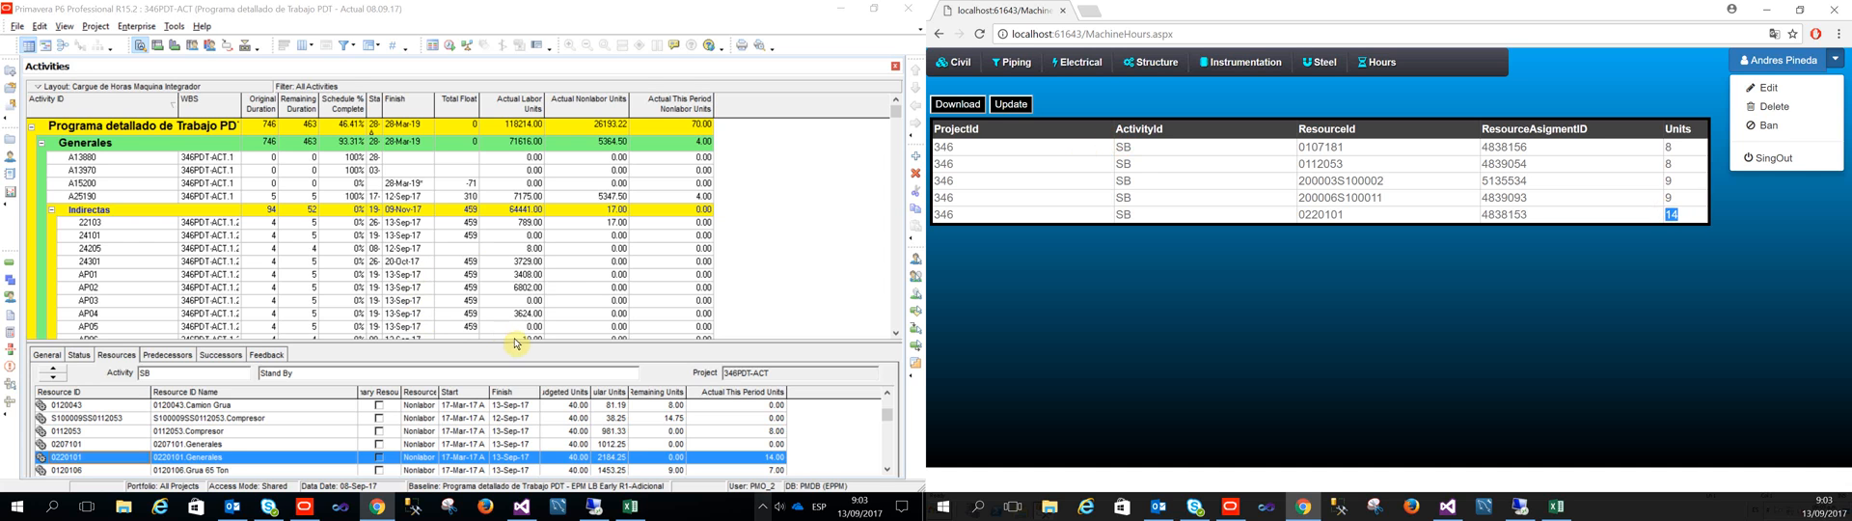